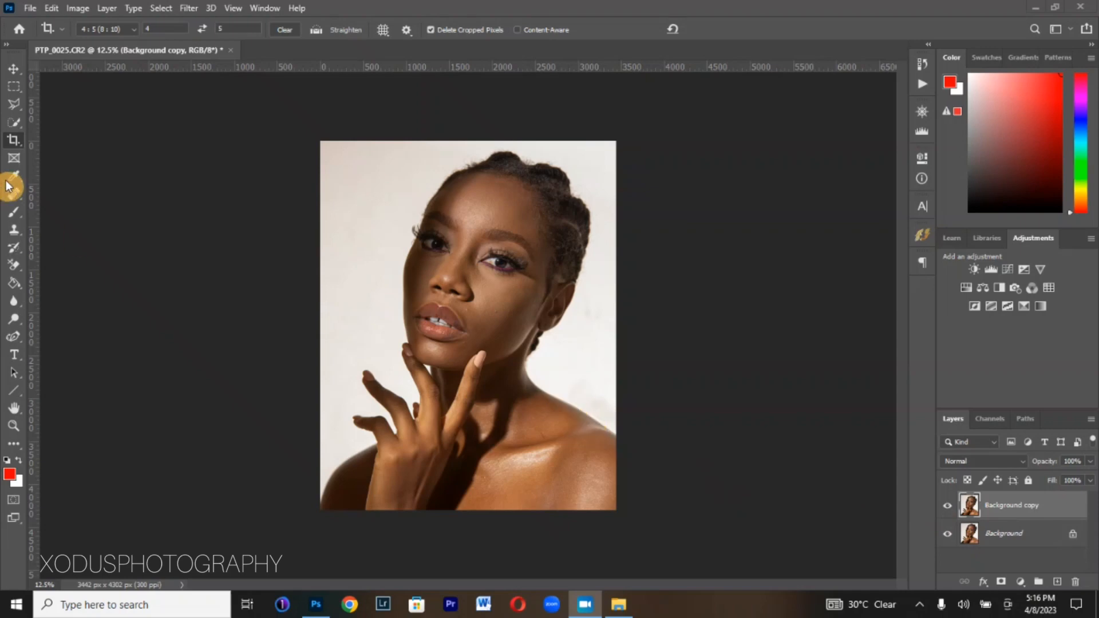
Heal the small bumps on the cheek beside the nose with the Spot Healing Brush at size 45
click(18, 73)
key(ctrl+plus)
key(ctrl+plus)
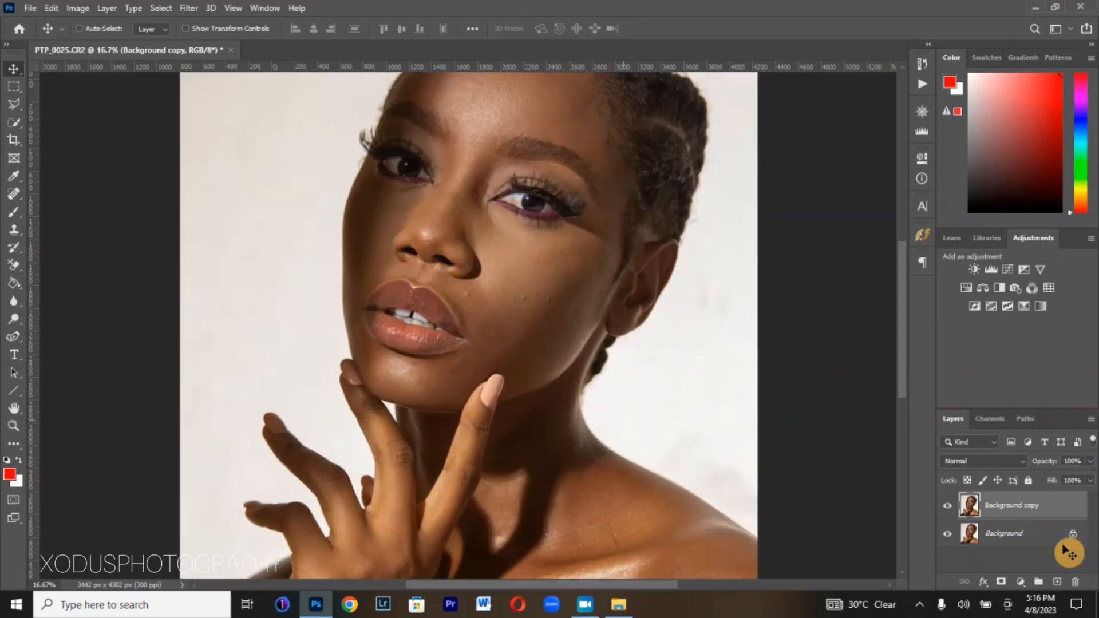
key(ctrl+plus)
key(ctrl+plus)
key(ctrl+plus)
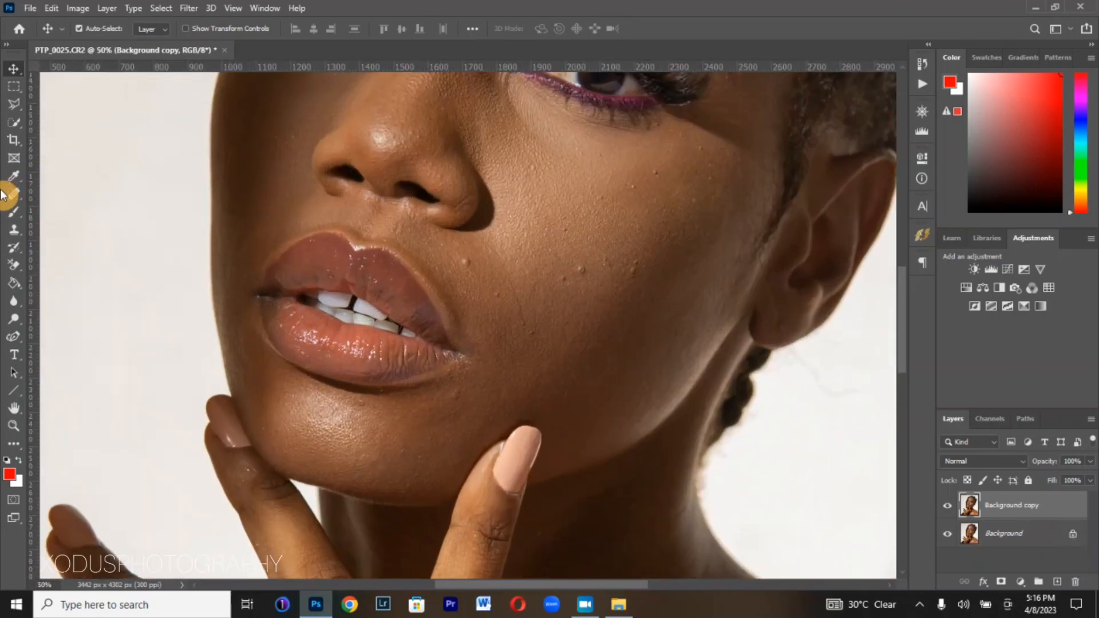
right_click(14, 197)
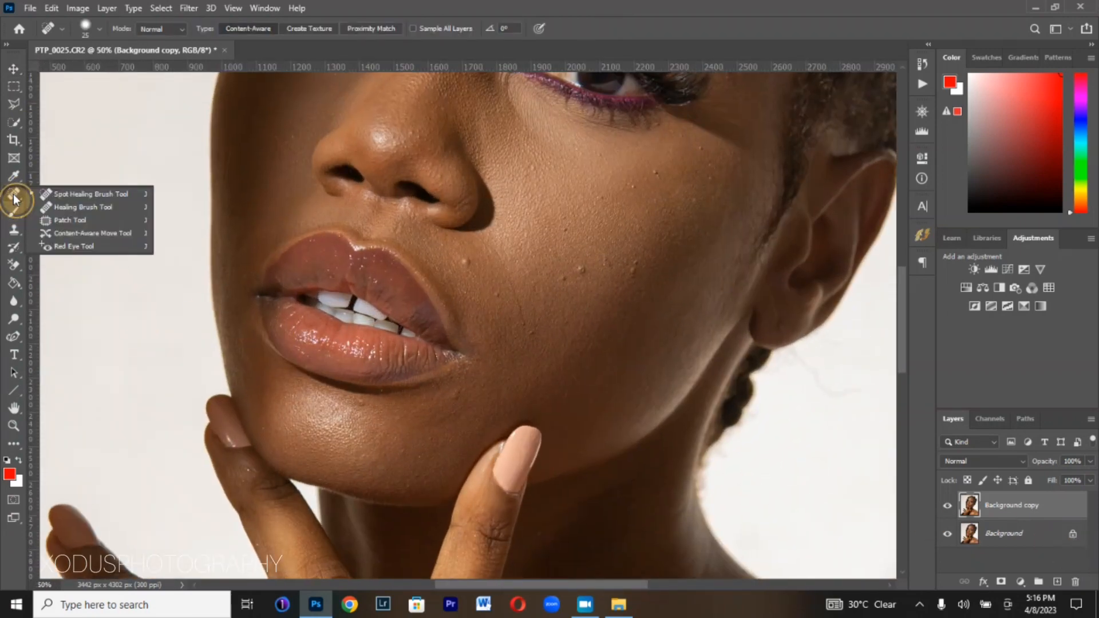
click(64, 196)
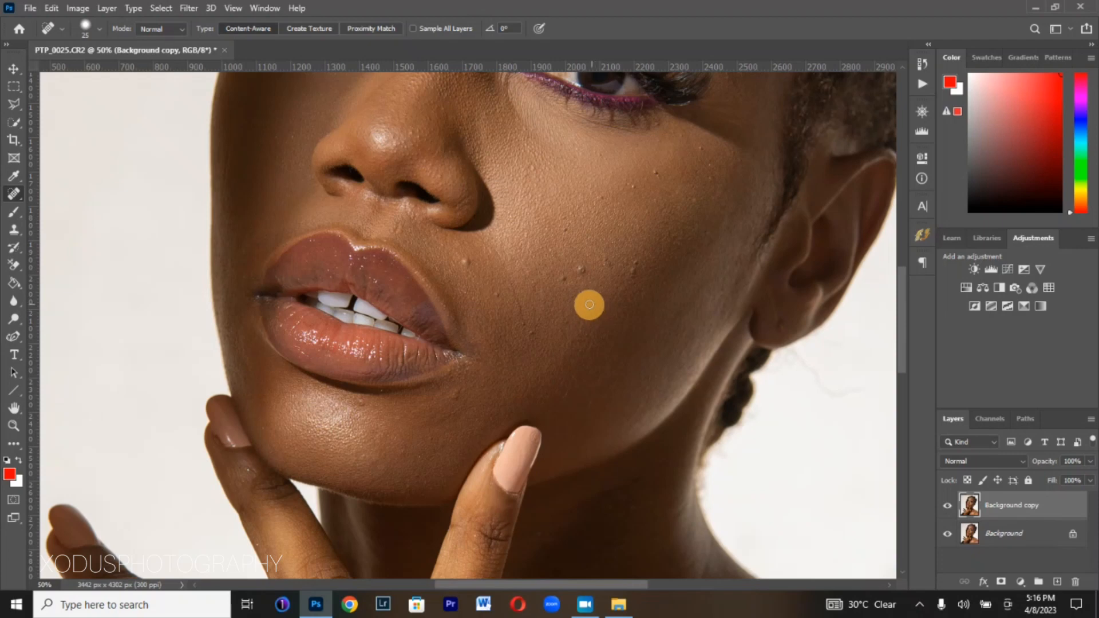
key(bracketright)
click(562, 277)
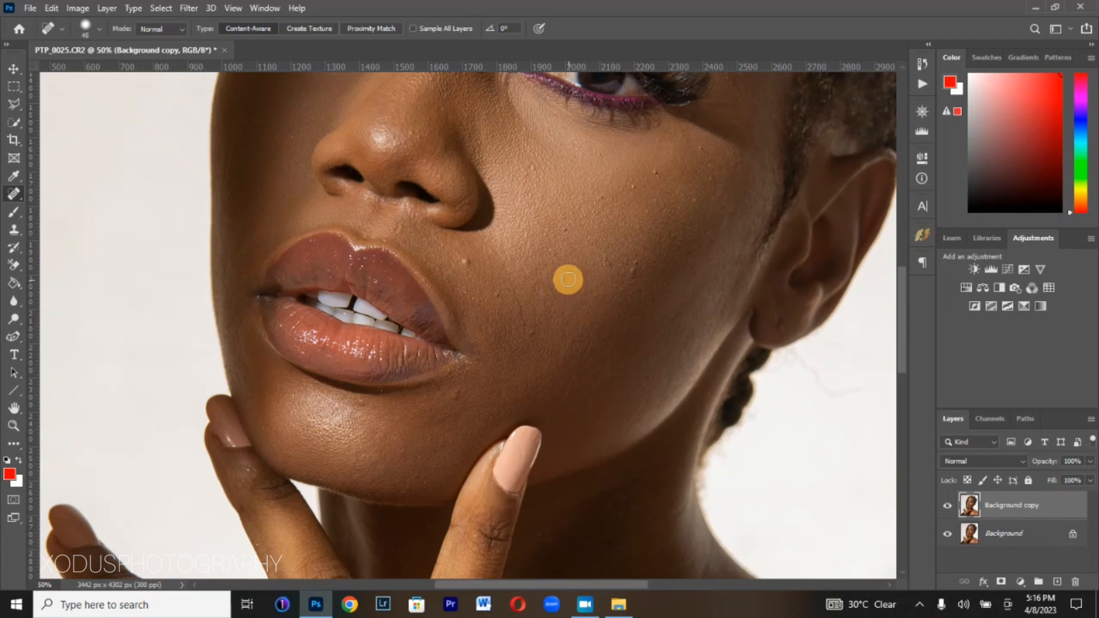
drag(564, 231, 527, 247)
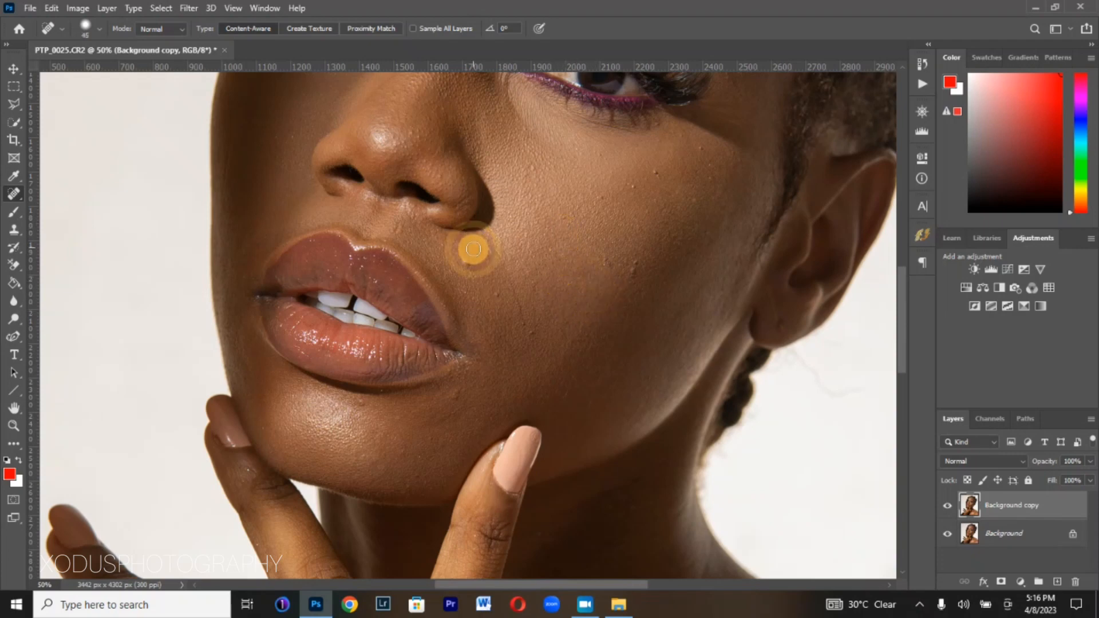
Heal the blemishes beside the corner of the mouth, on the lower cheek and on the chin below the lip
click(465, 263)
click(501, 297)
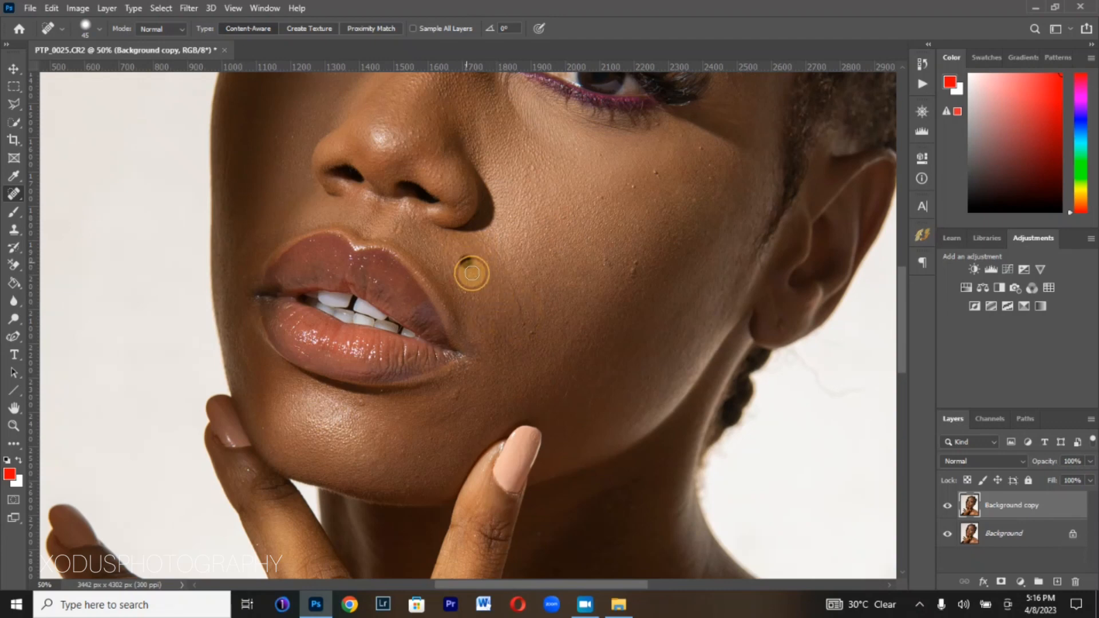
click(544, 346)
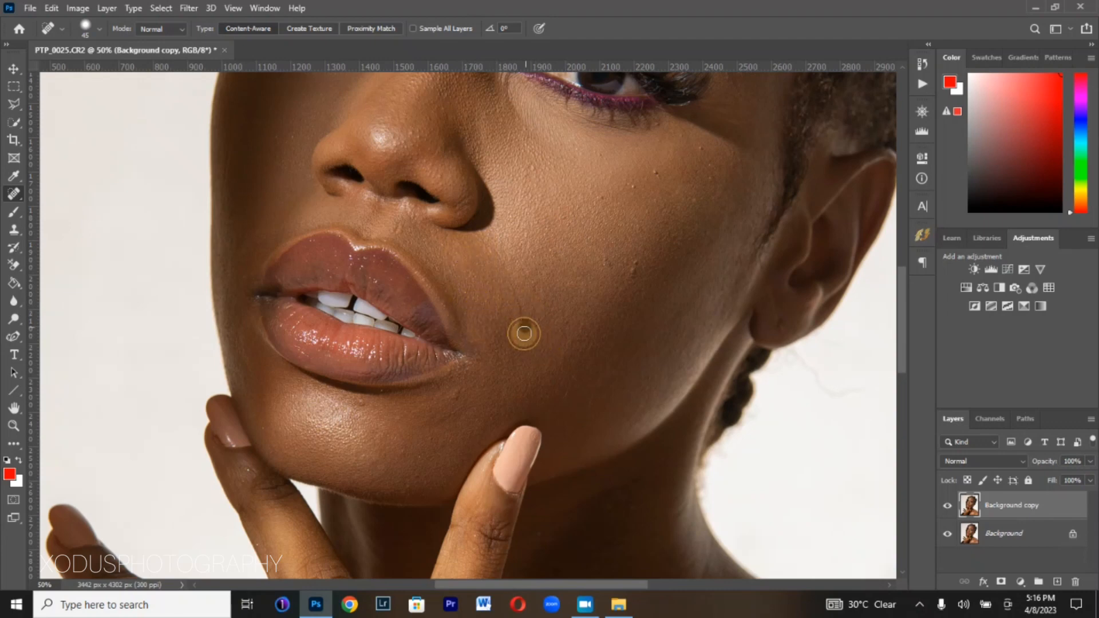
click(455, 397)
click(359, 400)
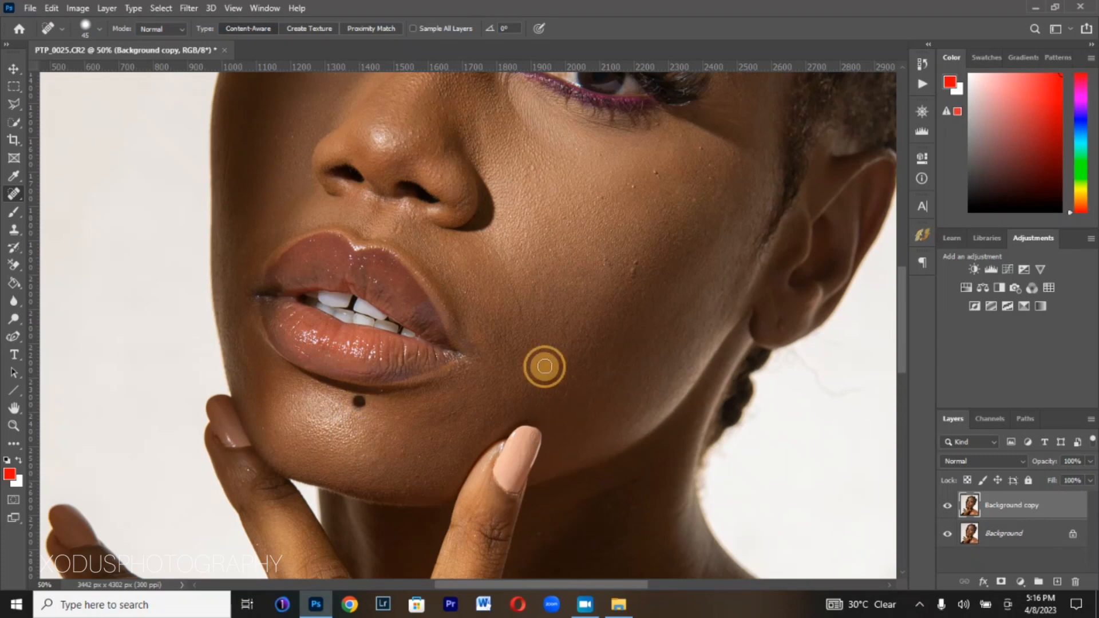
Spot-heal the remaining bumps across the middle and upper cheek up to the area below the outer eye corner
click(608, 269)
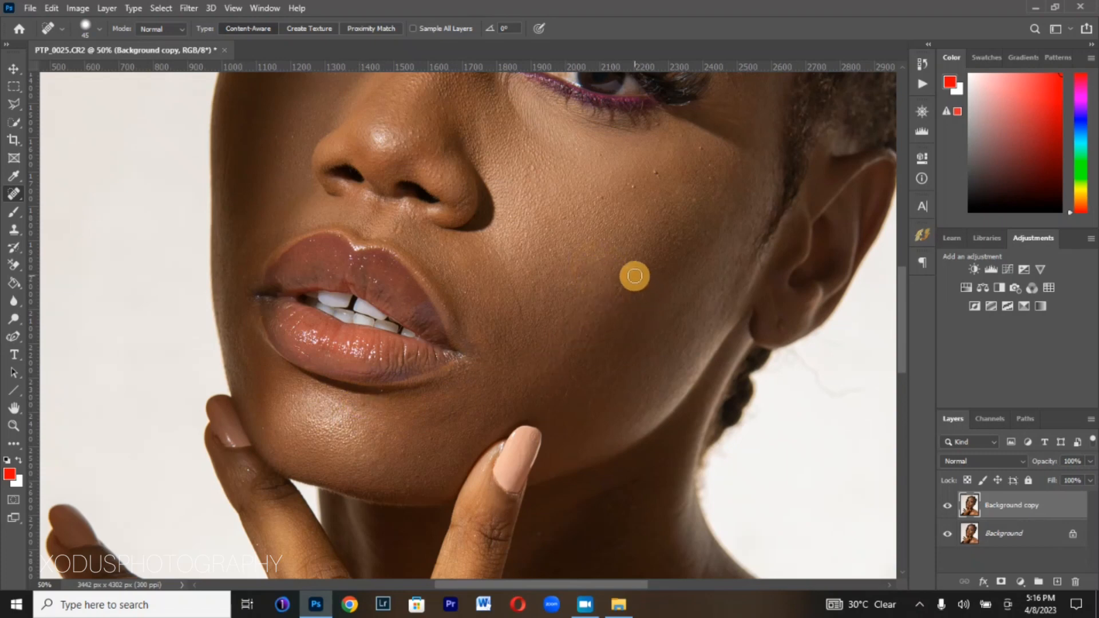
click(636, 263)
click(630, 238)
click(618, 189)
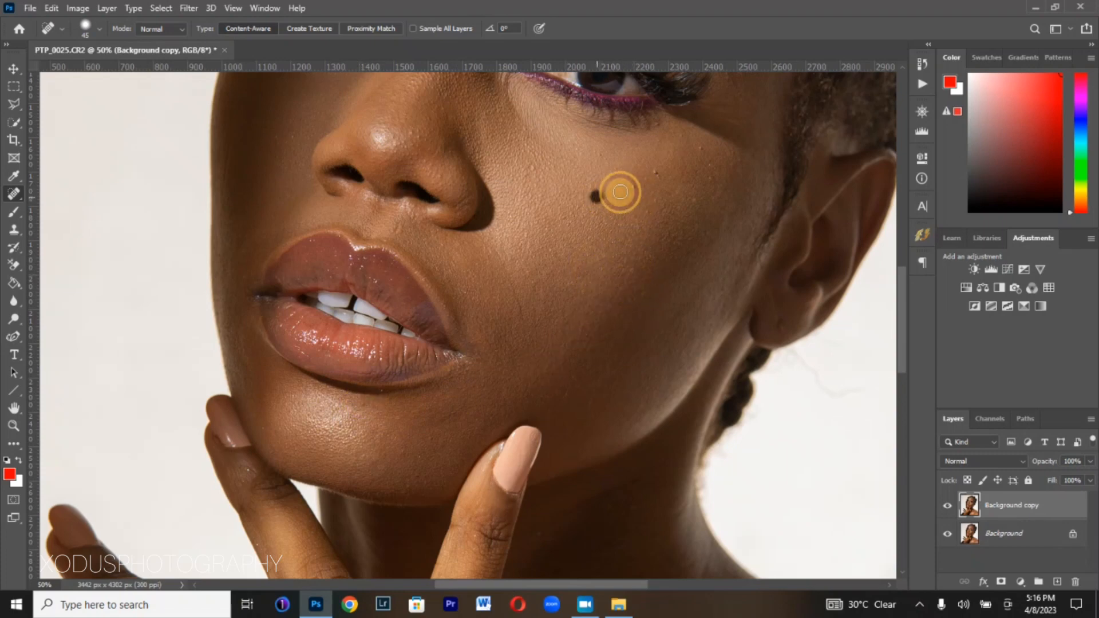
click(660, 172)
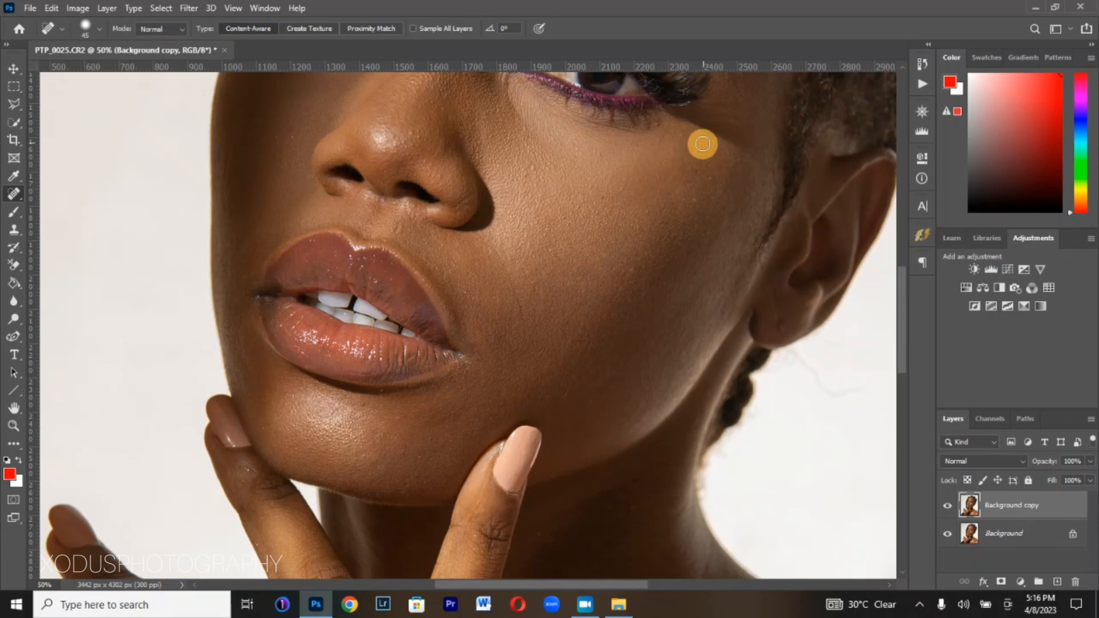
click(716, 175)
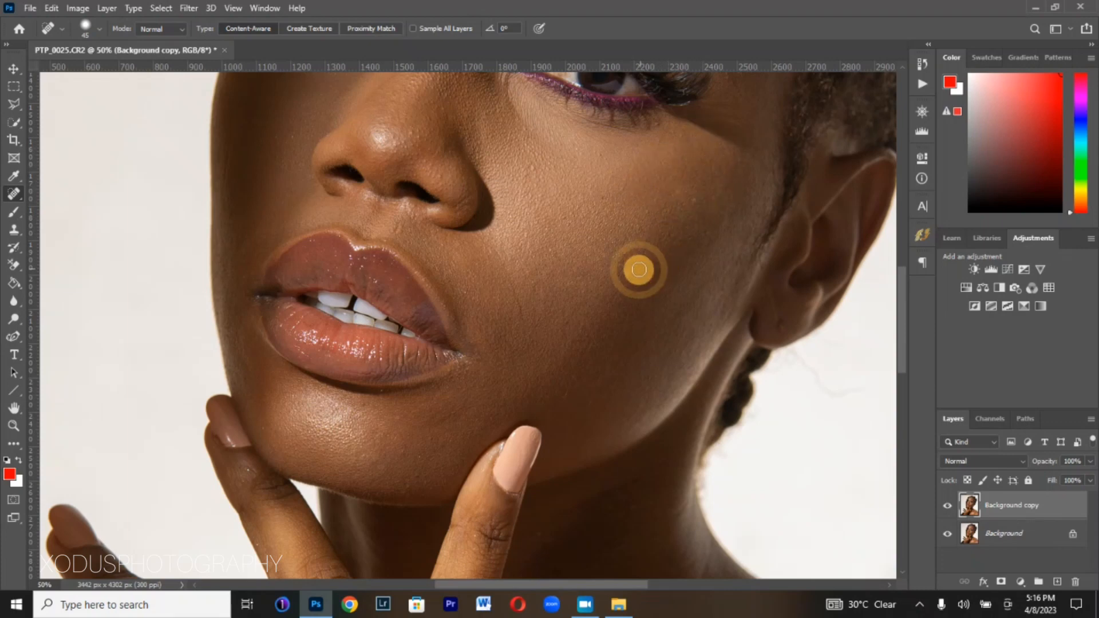
click(638, 267)
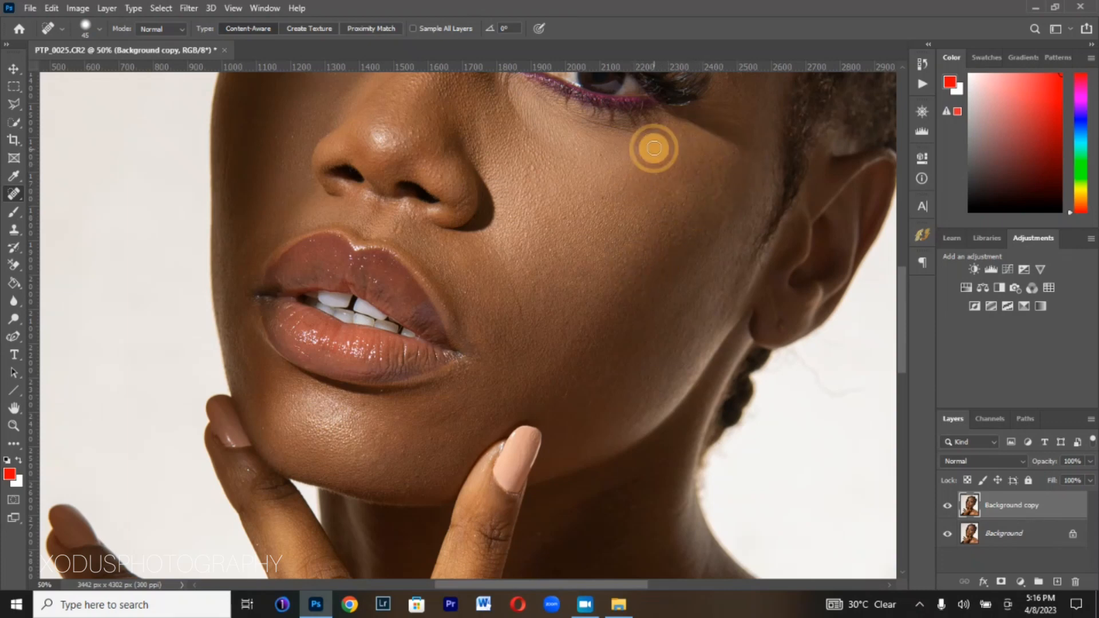
click(682, 133)
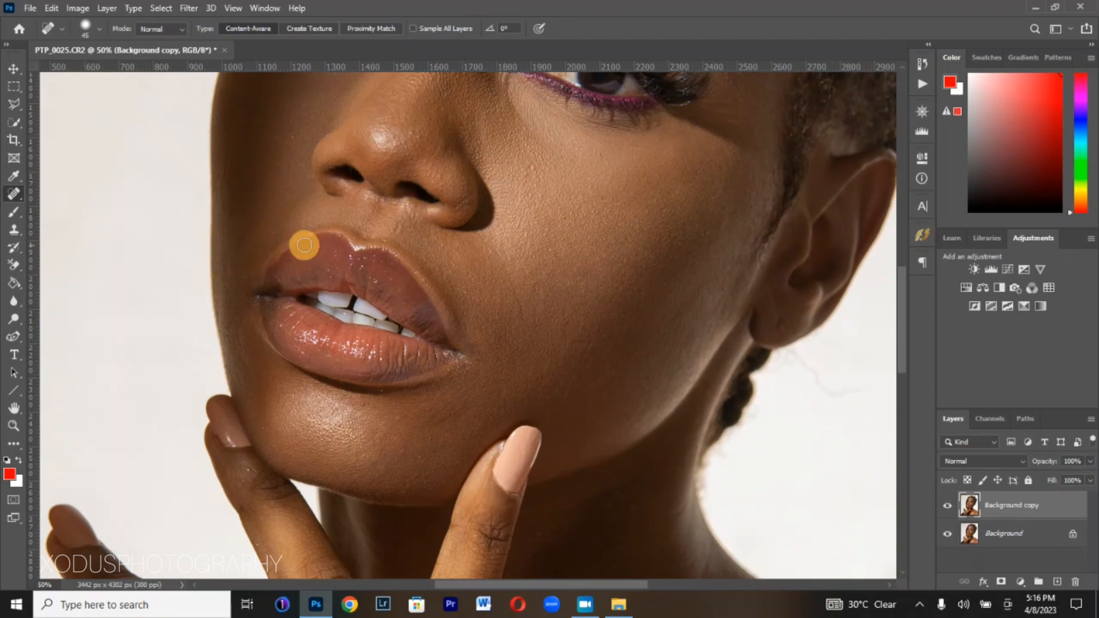
Enlarge the healing brush to size 80 and remove the blemishes on the upper forehead
scroll(301, 245, up, 3)
scroll(481, 177, up, 2)
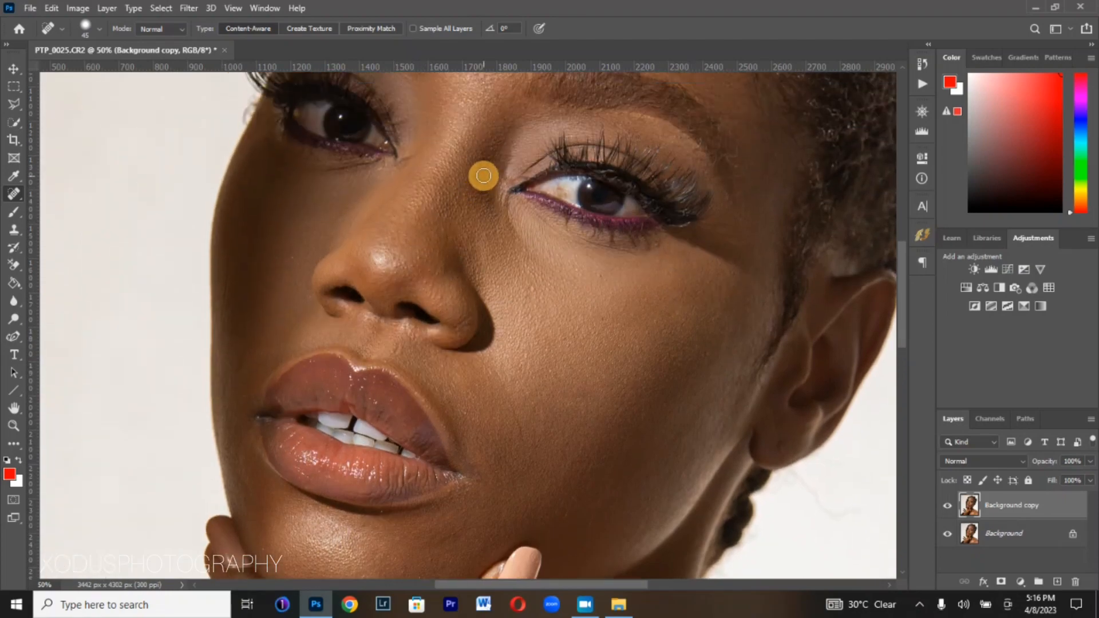
scroll(620, 160, up, 2)
scroll(609, 153, up, 4)
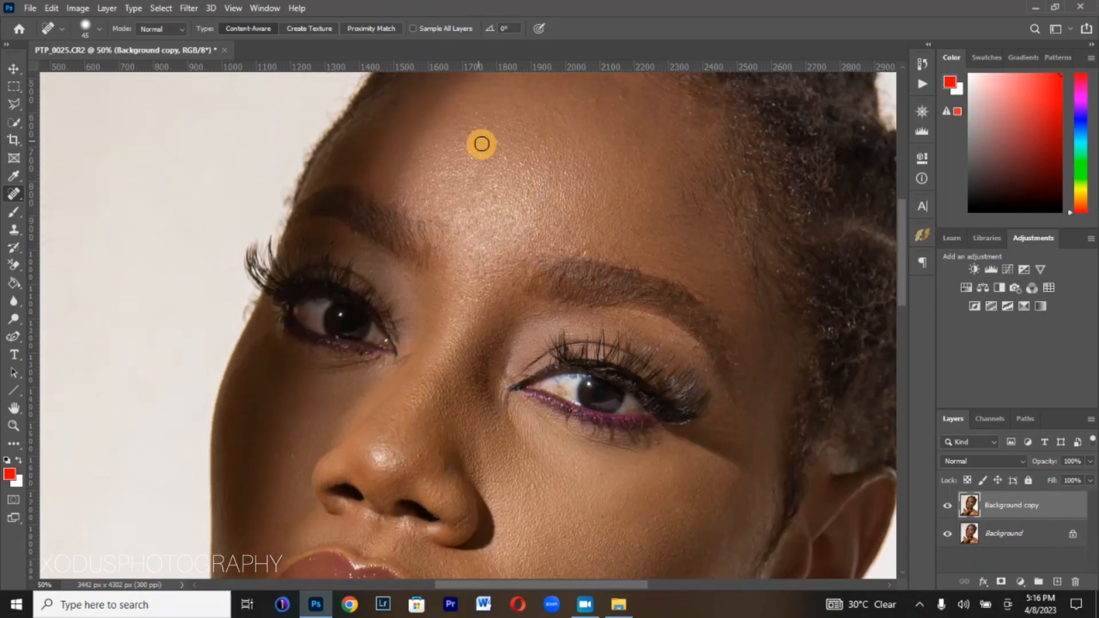
scroll(601, 151, up, 1)
scroll(602, 150, up, 2)
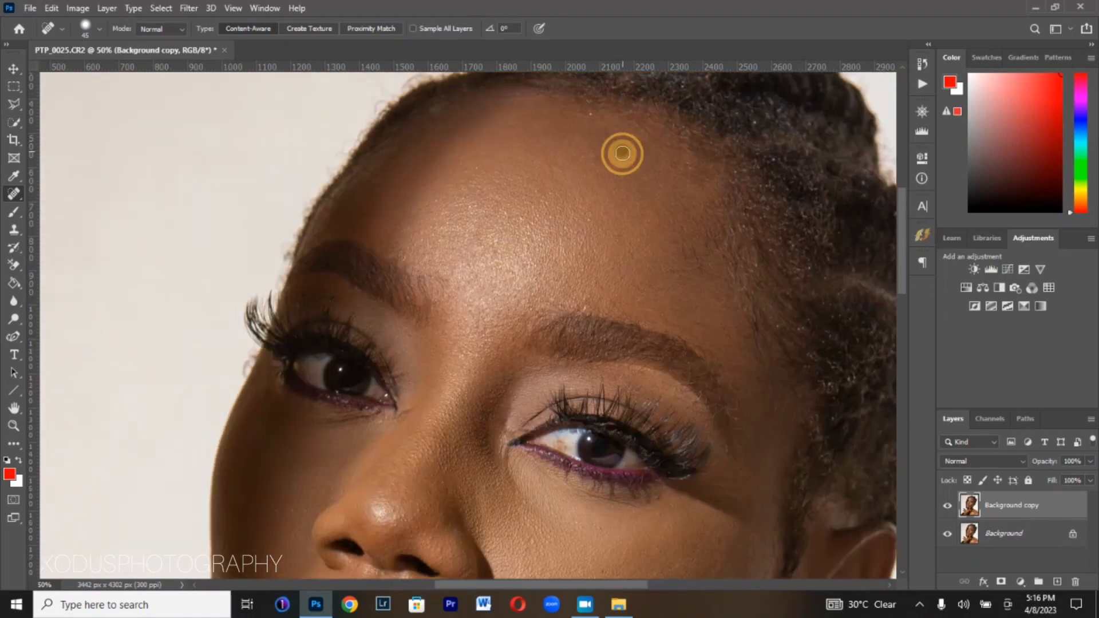
key(bracketright)
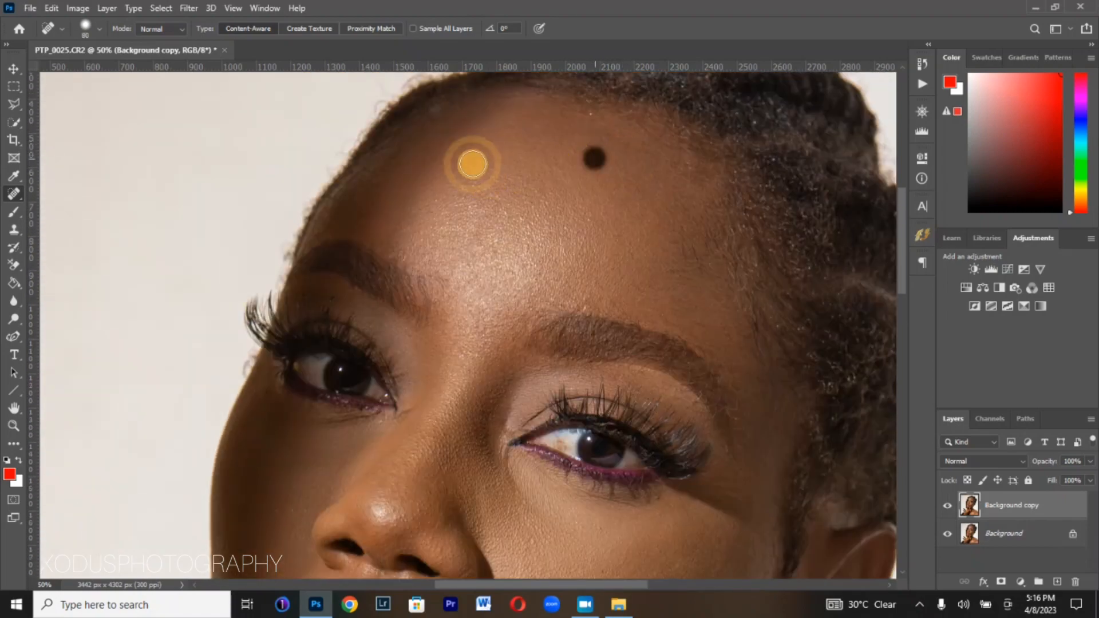
scroll(510, 180, down, 2)
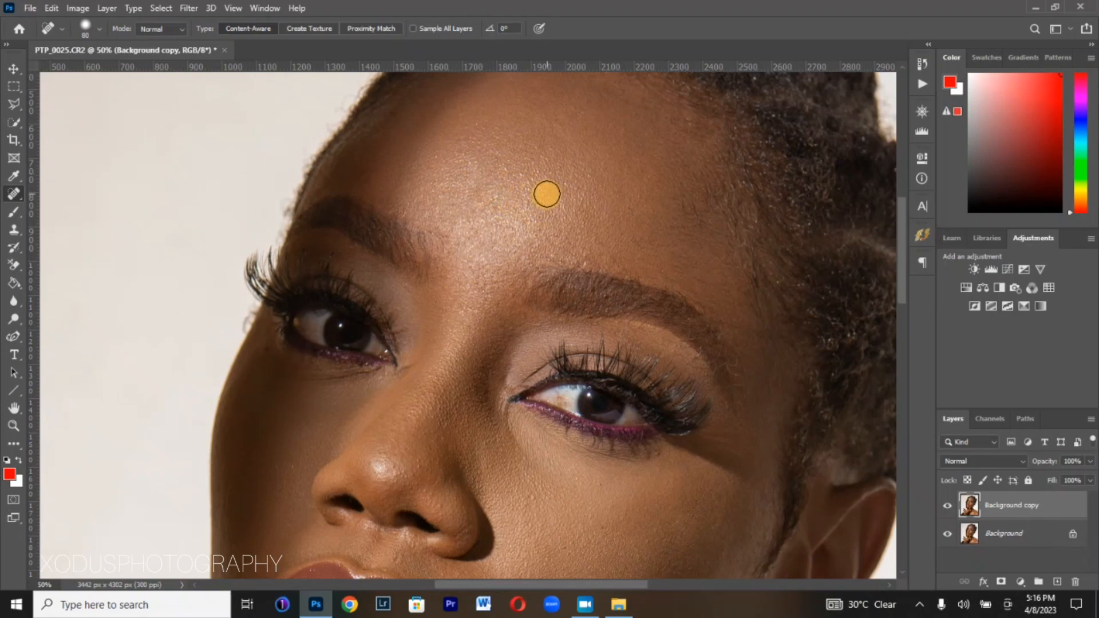
Heal the spot on the chin and the dark mark above the collarbone
key(ctrl+minus)
scroll(519, 311, down, 3)
scroll(508, 324, down, 5)
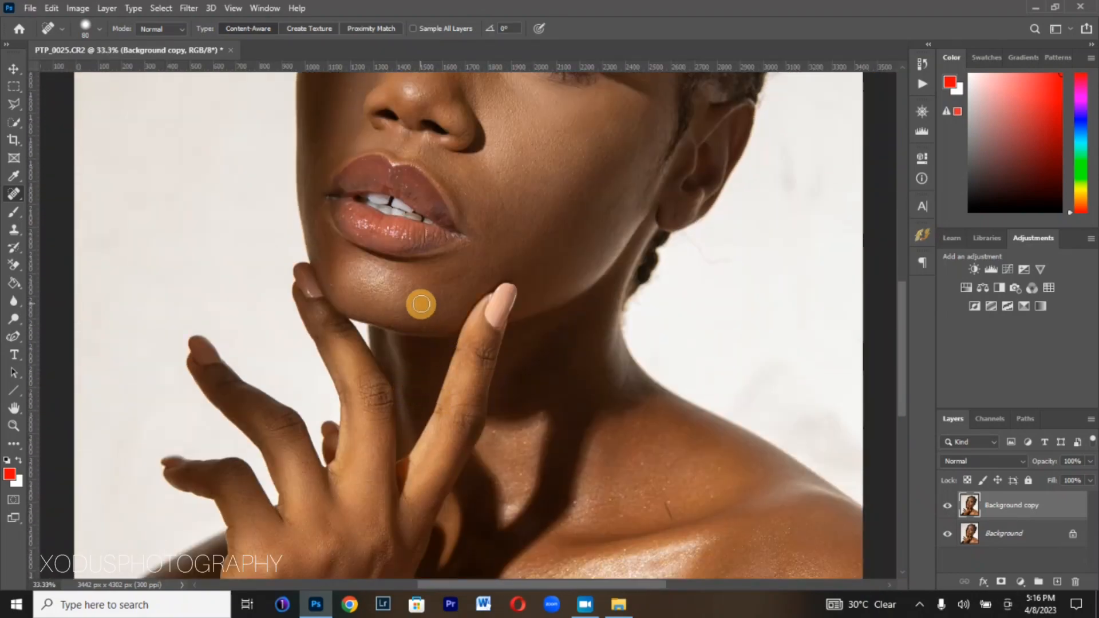
click(421, 304)
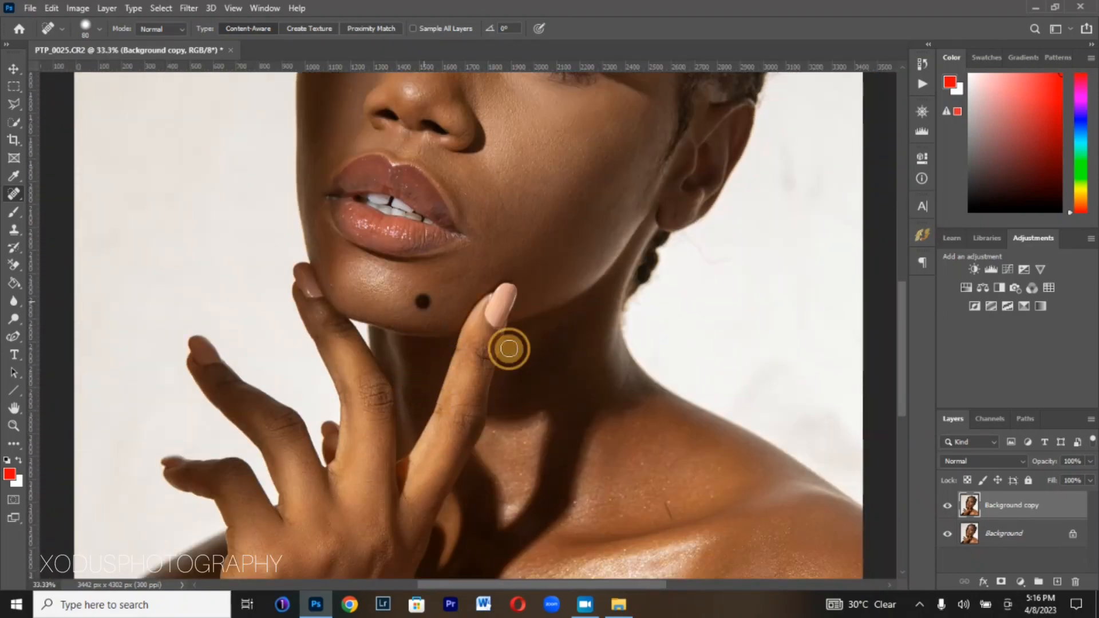
scroll(515, 355, down, 3)
click(664, 441)
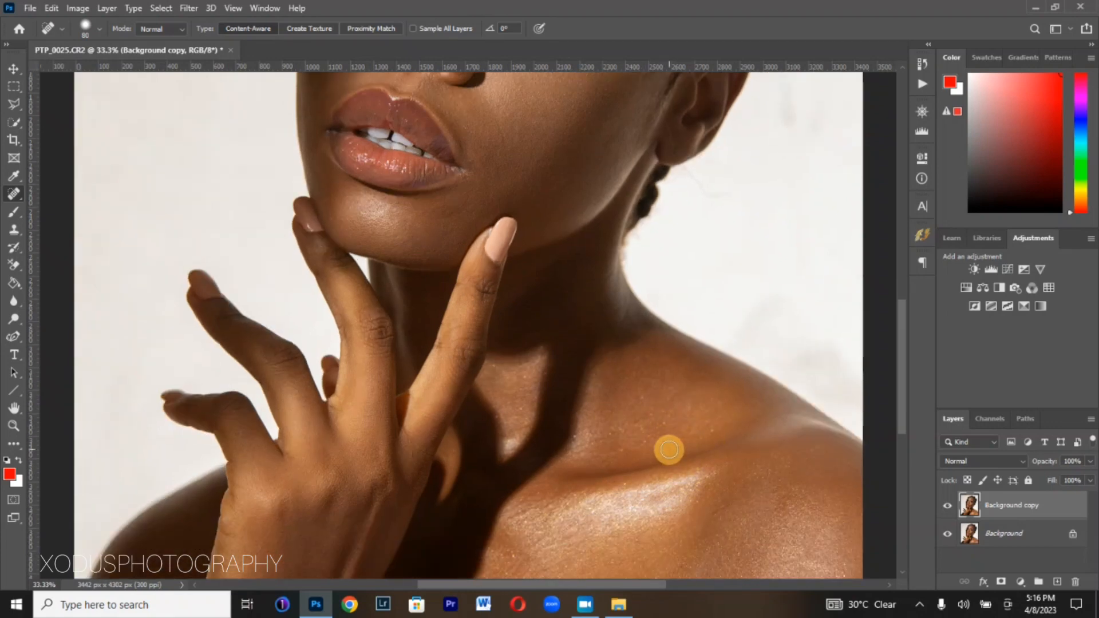
scroll(572, 429, down, 3)
scroll(572, 429, down, 4)
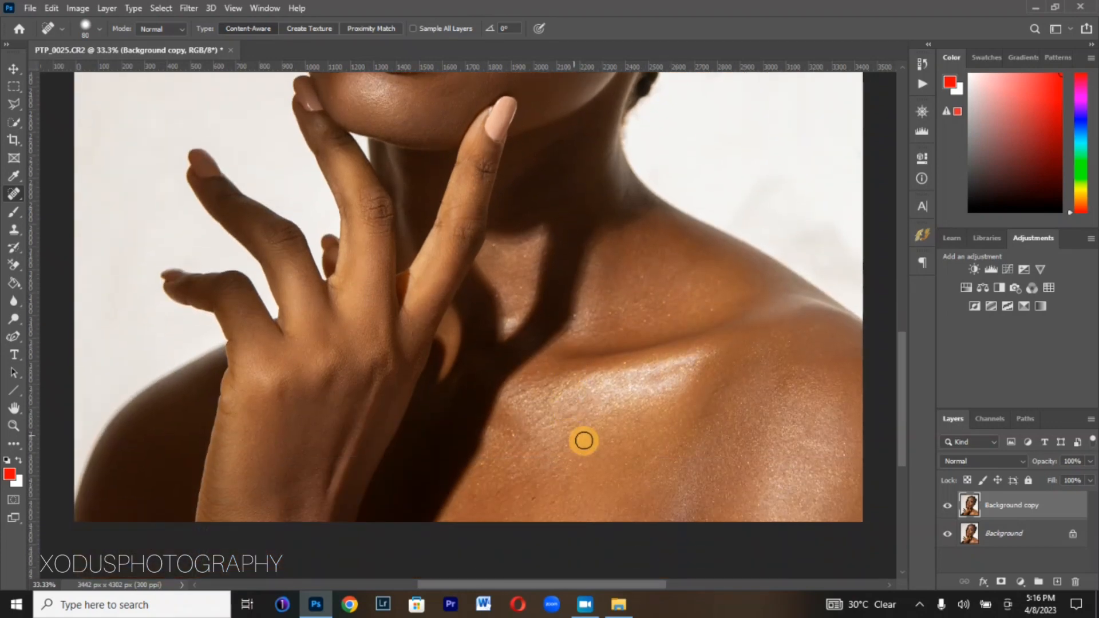
Compare the portrait before and after healing by toggling the visibility of the Background copy layer
key(ctrl+minus)
key(ctrl+minus)
key(ctrl+minus)
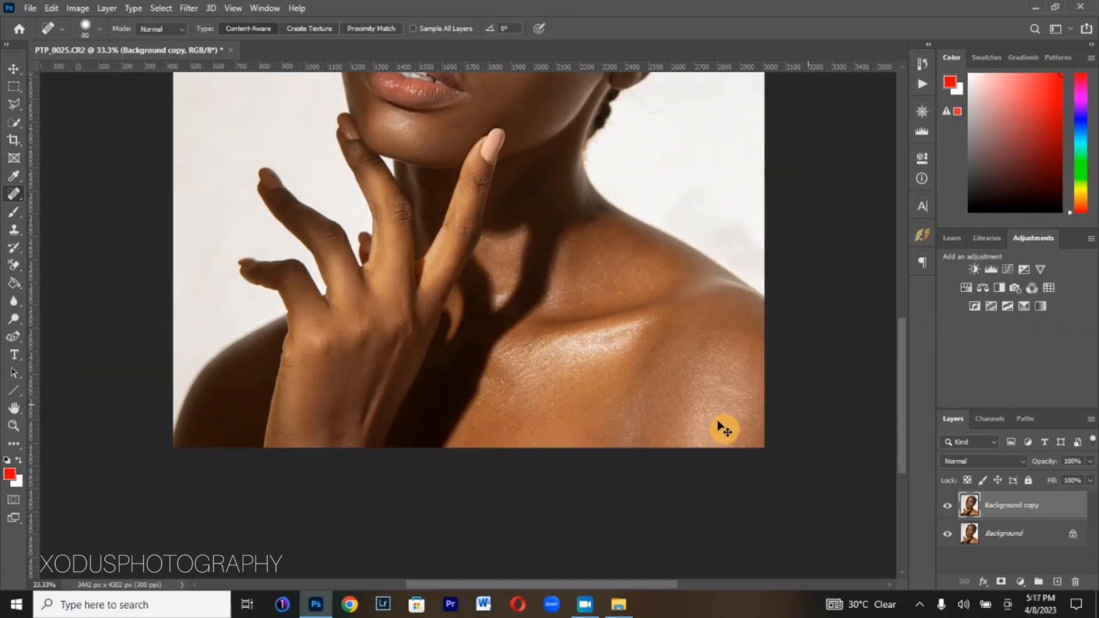
key(ctrl+plus)
key(ctrl+plus)
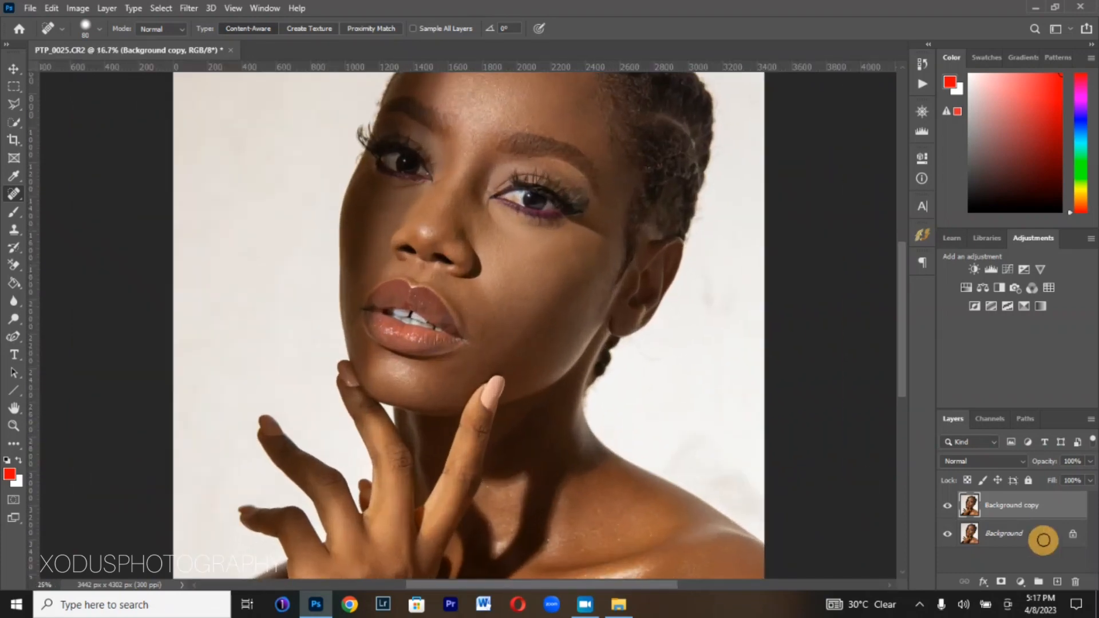
click(950, 509)
click(951, 509)
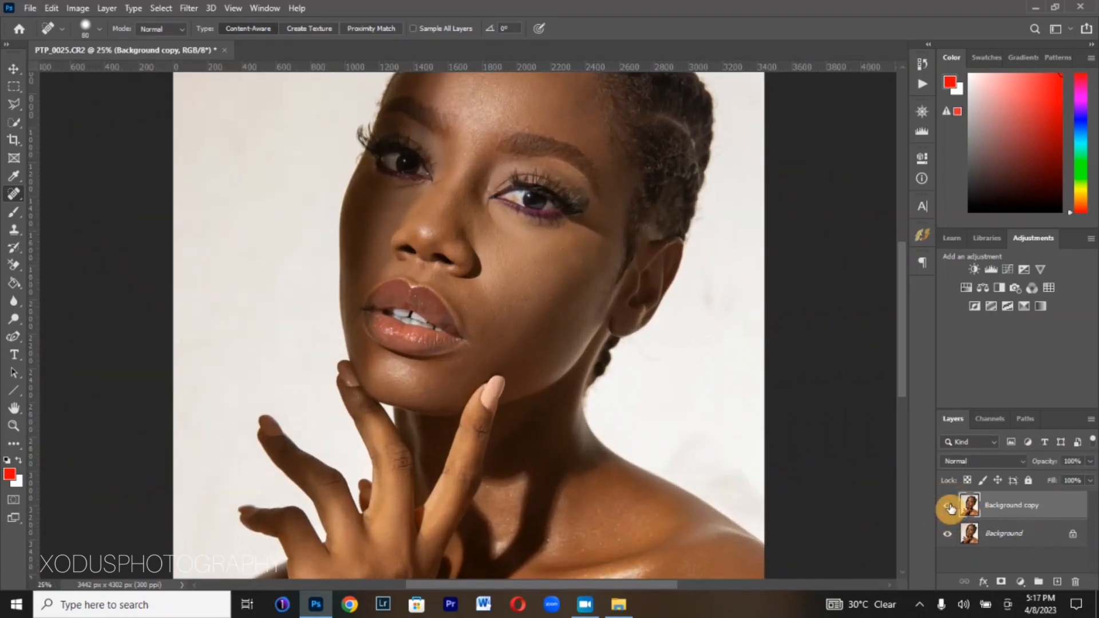
click(950, 509)
click(951, 509)
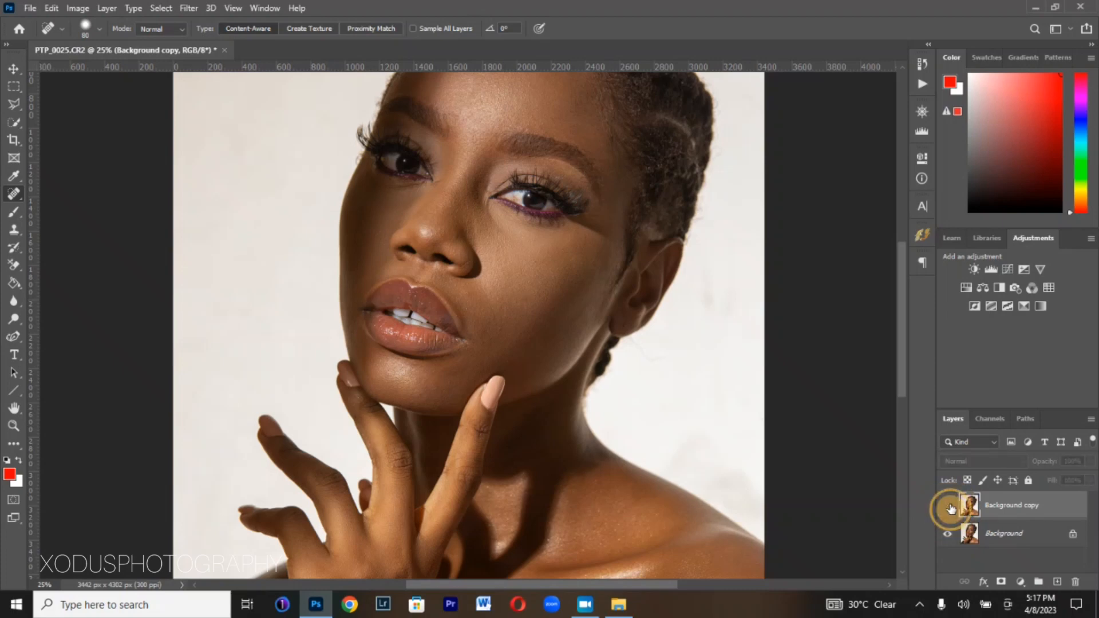
click(950, 509)
click(951, 509)
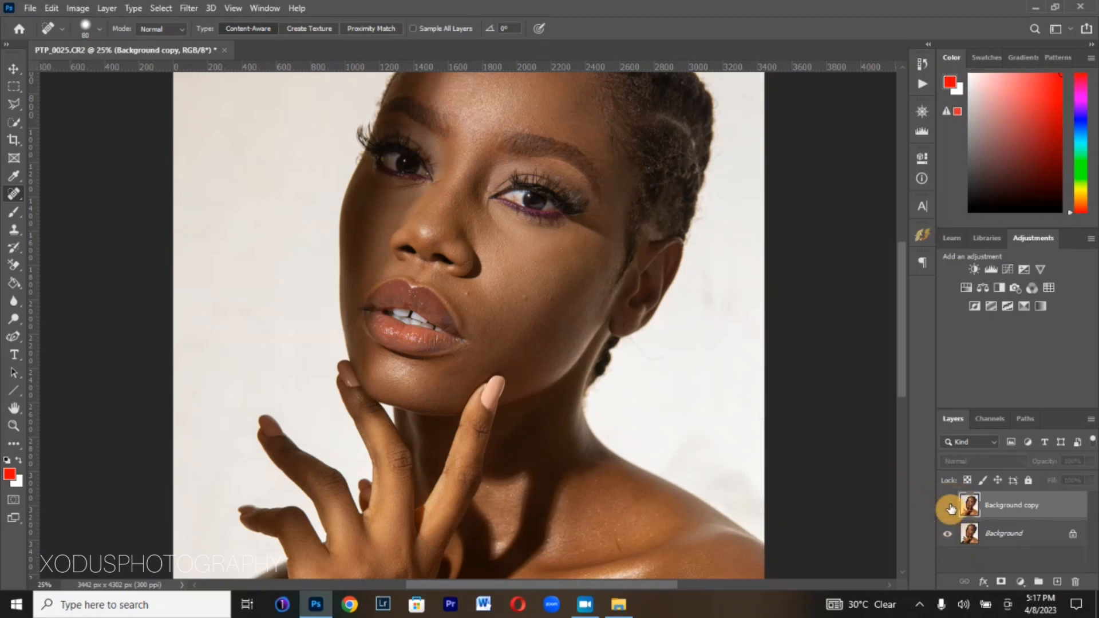
click(950, 509)
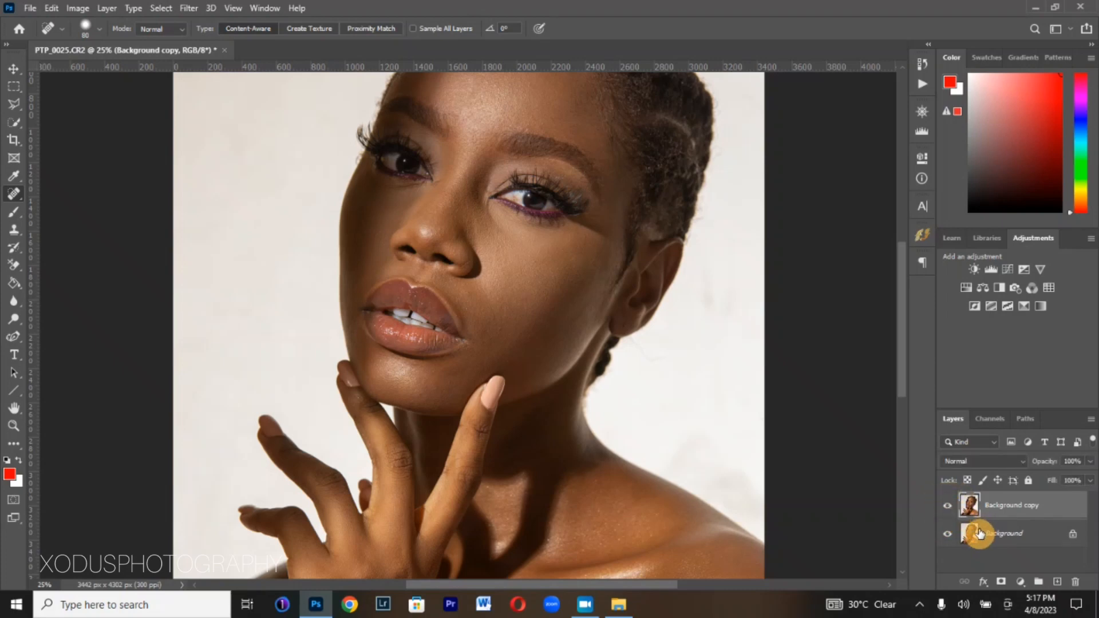
Duplicate the retouched Background copy layer and rename the duplicate "lower"
key(ctrl+j)
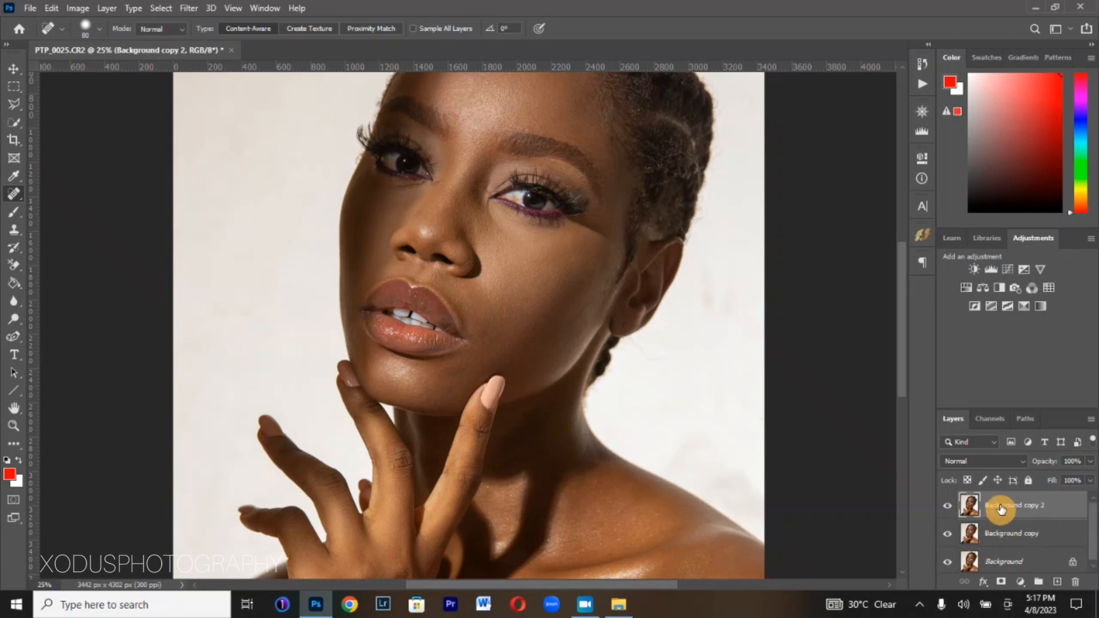
double_click(1030, 515)
key(Return)
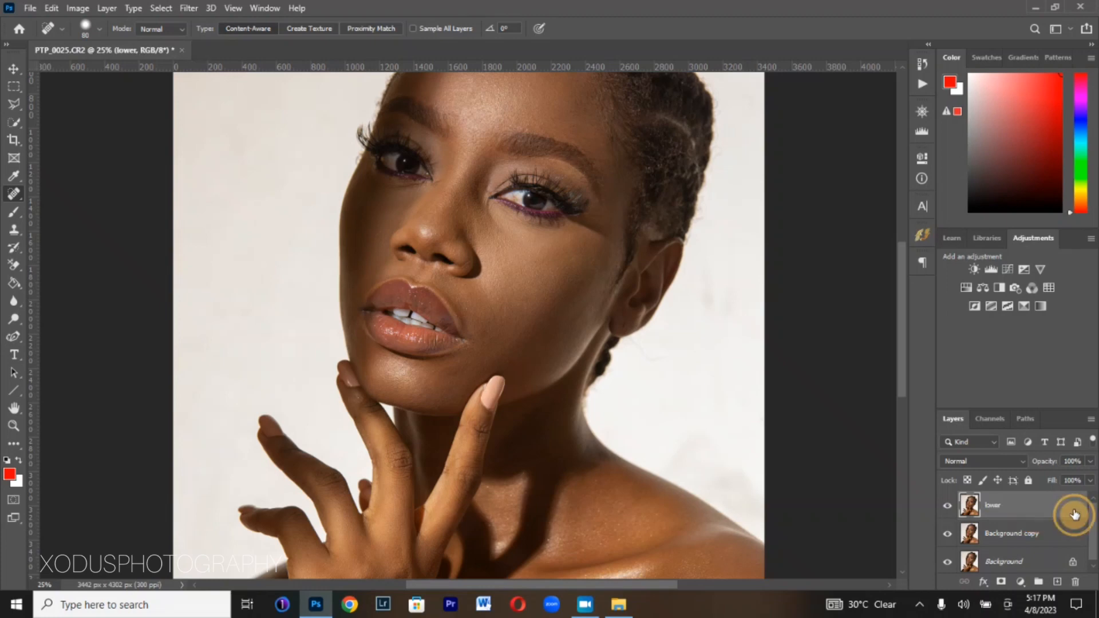
Duplicate the "lower" layer and rename the new duplicate "higher"
key(ctrl+j)
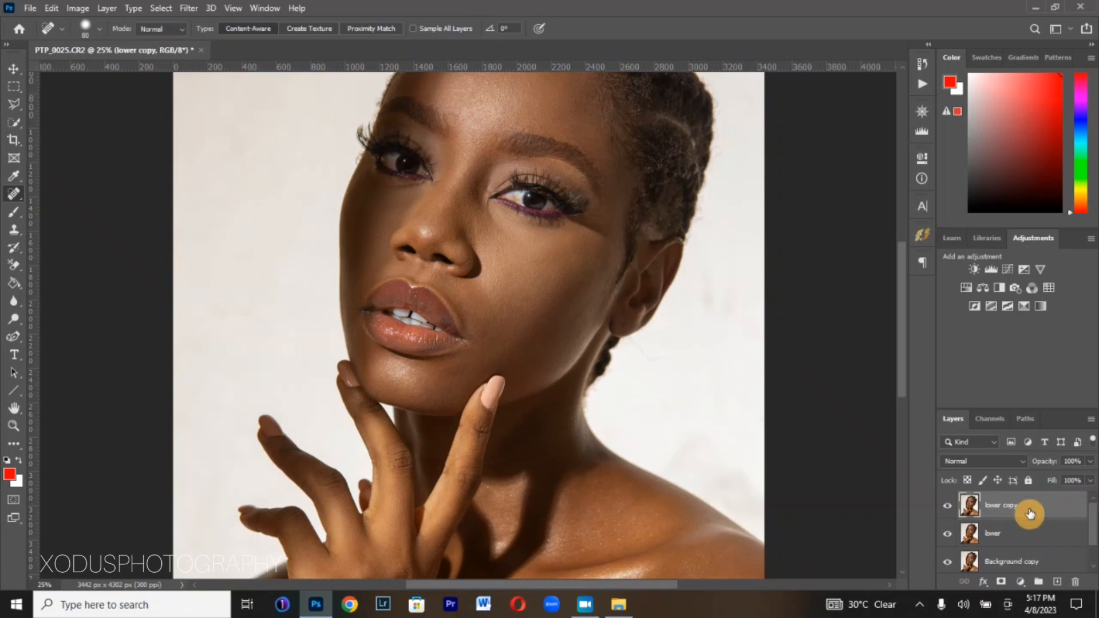
double_click(997, 505)
key(Return)
Group the "higher" and "lower" layers and expand the group to show its contents
shift+click(1034, 541)
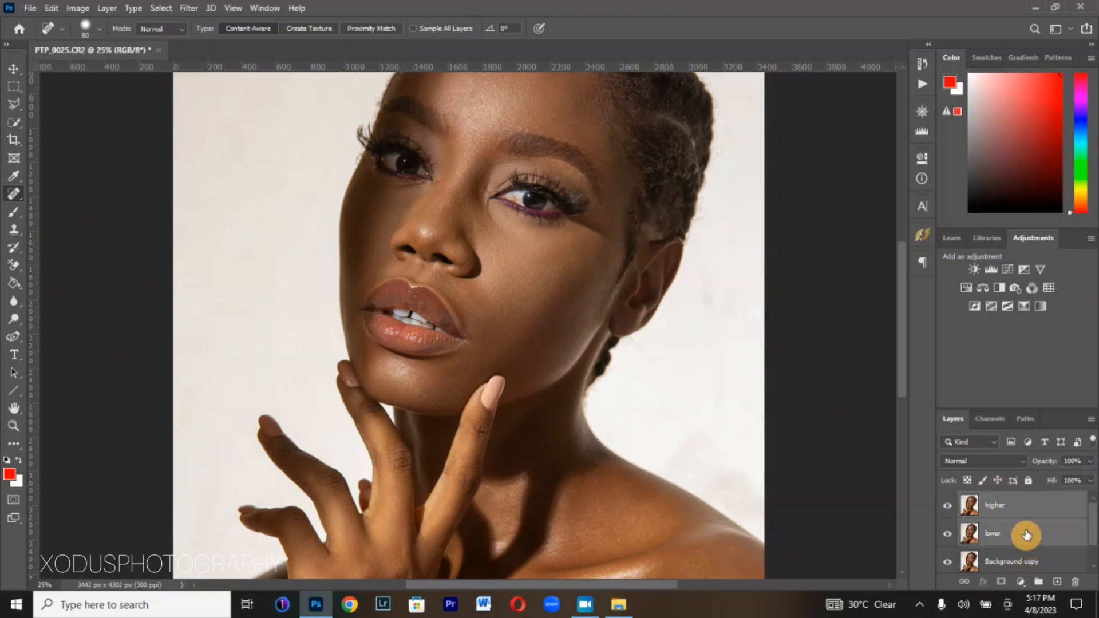
key(ctrl+g)
click(965, 502)
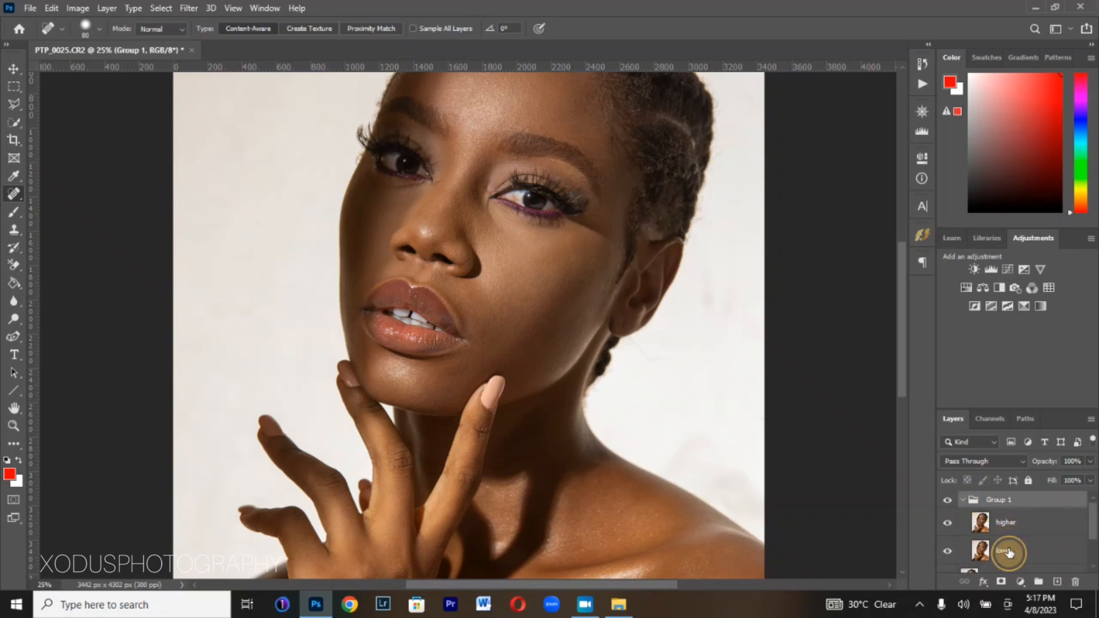
Hide the "higher" layer and open the Gaussian Blur filter for the "lower" layer
click(1005, 550)
click(949, 530)
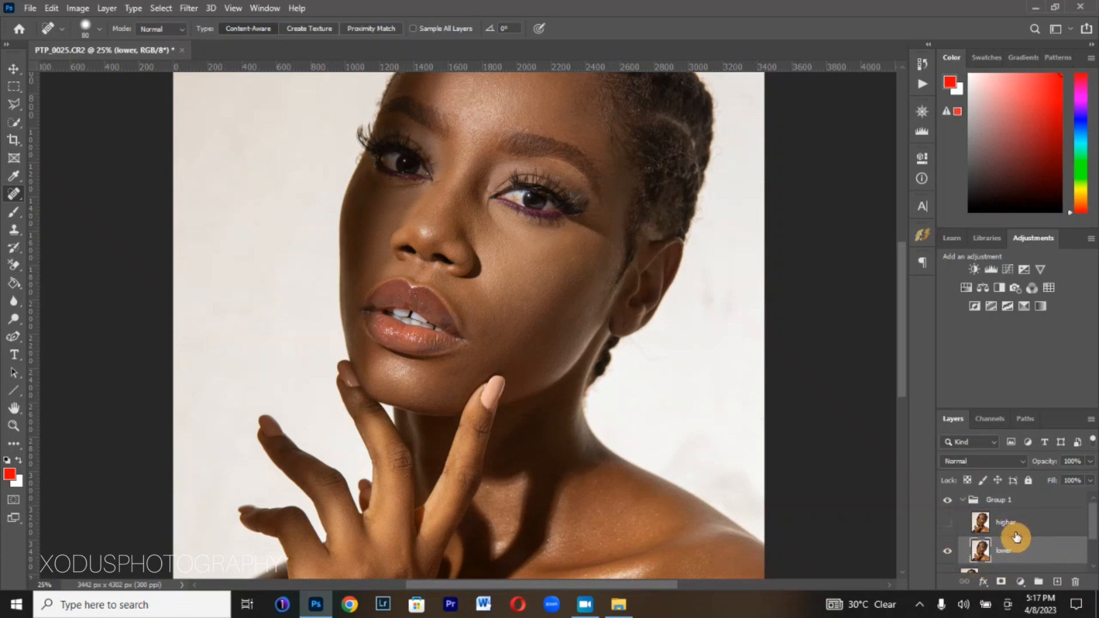
click(183, 10)
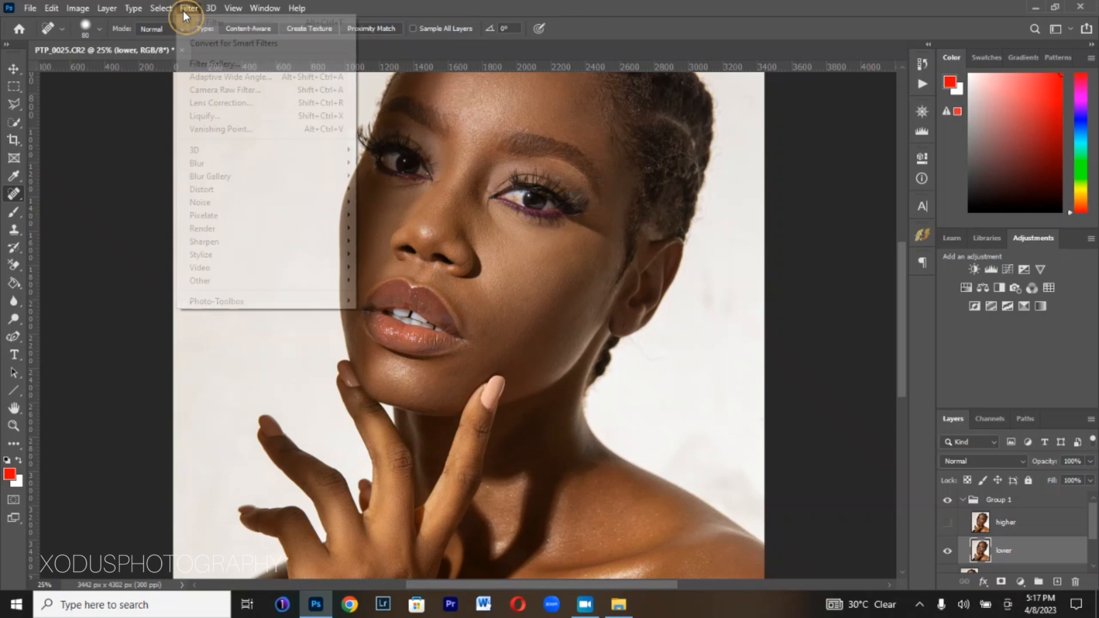
click(191, 11)
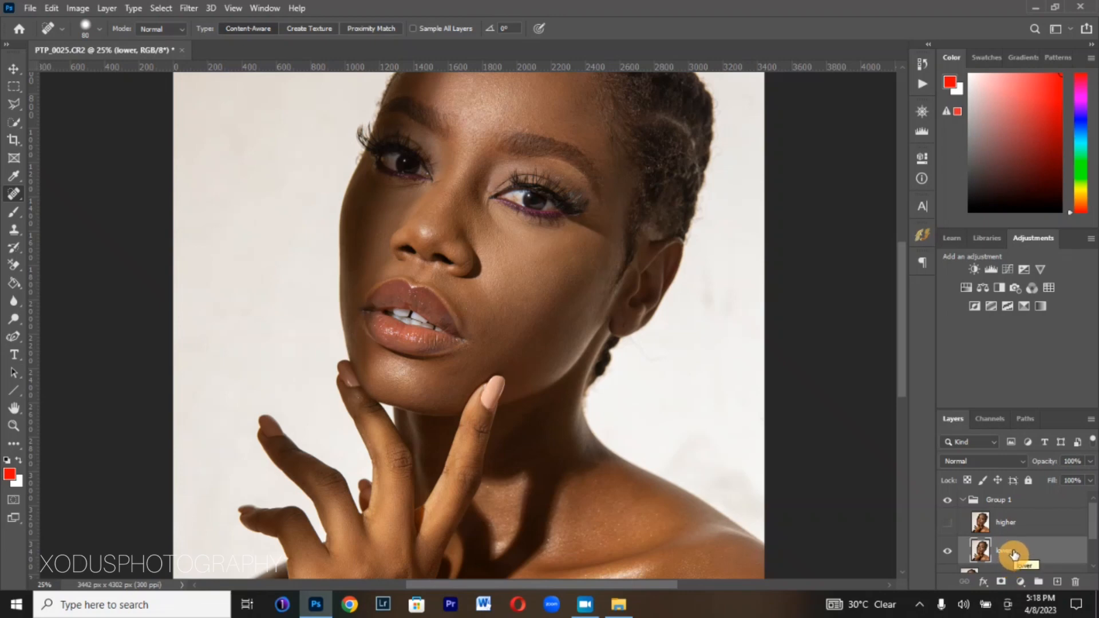
click(188, 8)
mouse_move(305, 163)
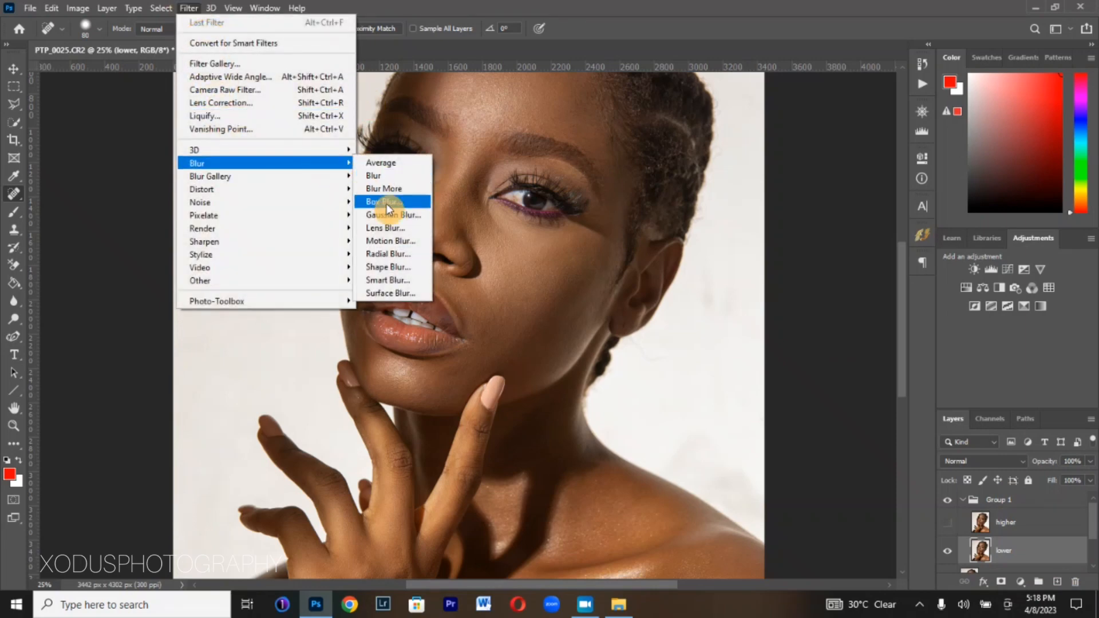
click(391, 215)
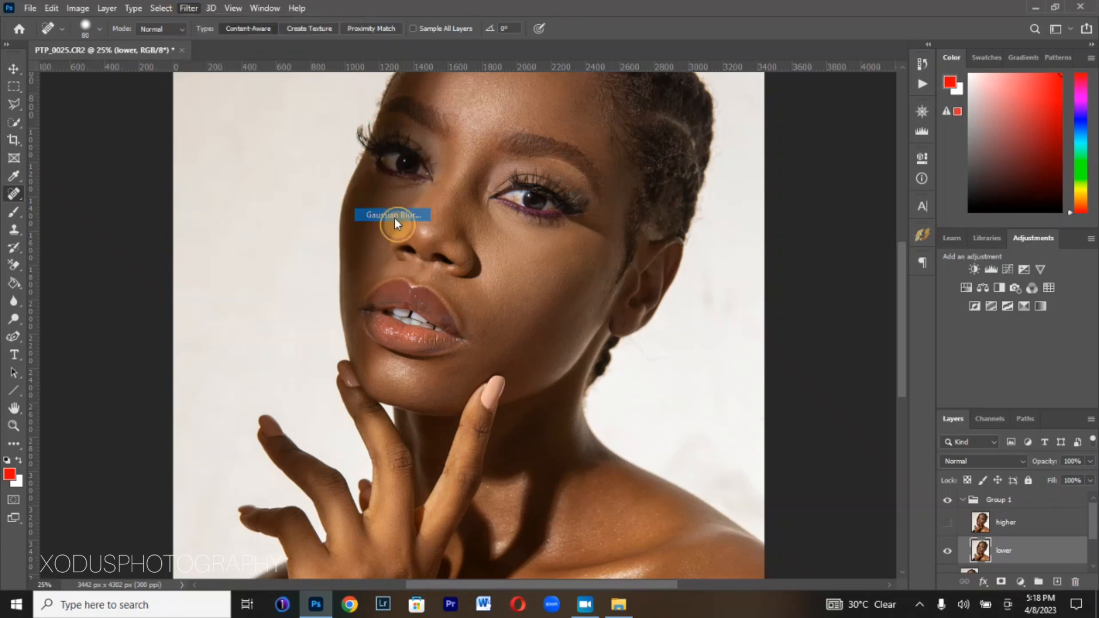
Examine the skin on the forehead, nose and cheek in the Gaussian Blur preview
click(558, 281)
key(ctrl+minus)
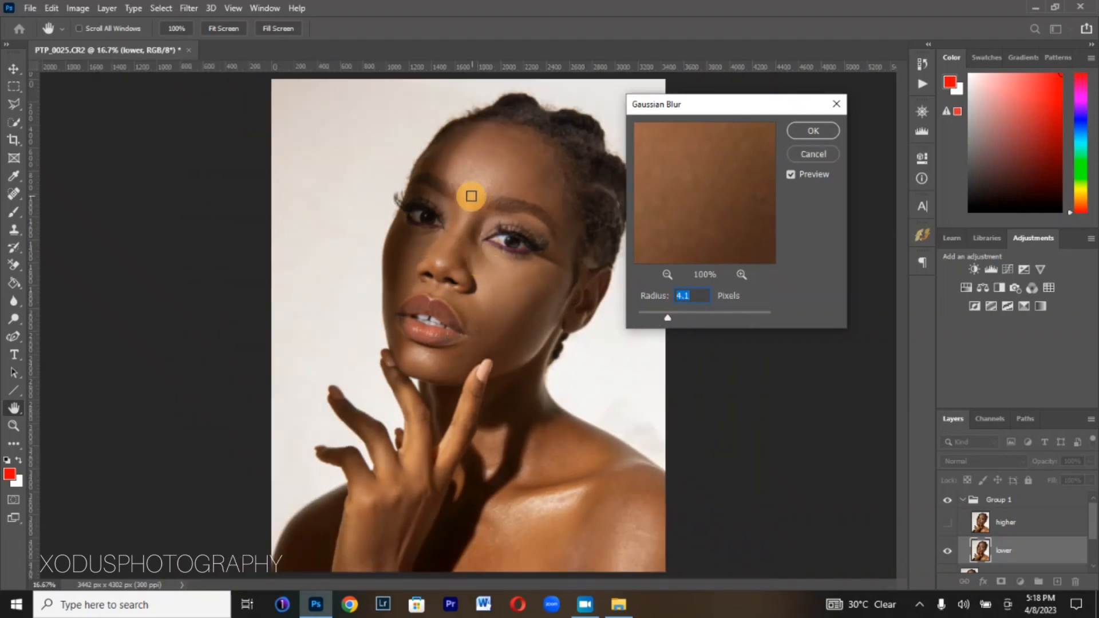
click(482, 167)
click(499, 217)
click(551, 185)
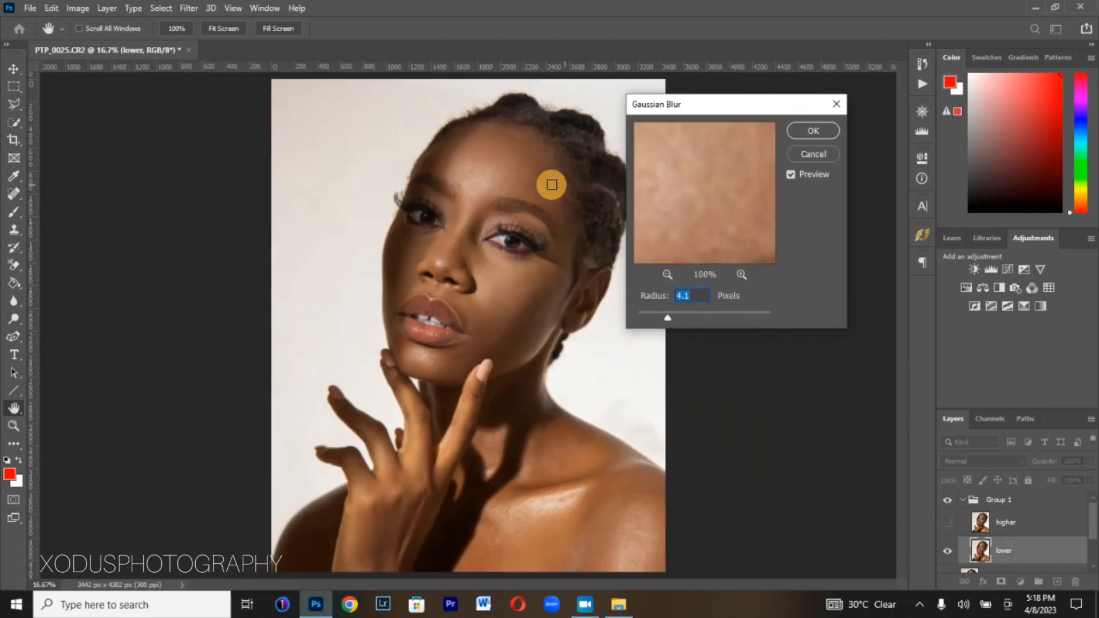
click(486, 212)
click(504, 302)
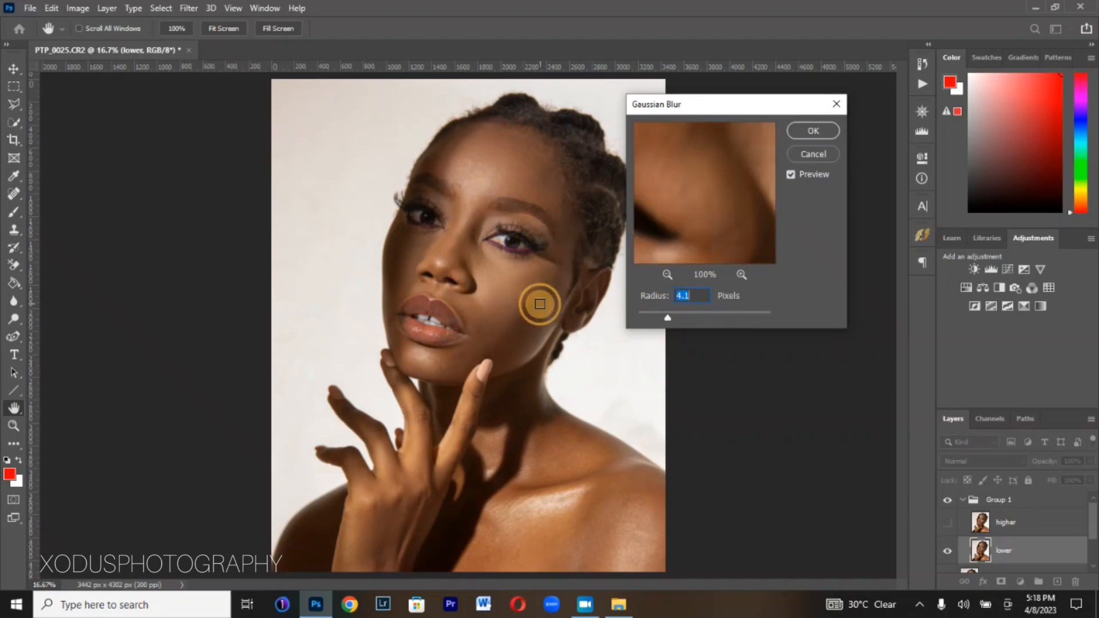
Try a Gaussian Blur radius of 9.0 pixels and preview its effect on the face and chest skin
drag(668, 318, 690, 320)
click(516, 290)
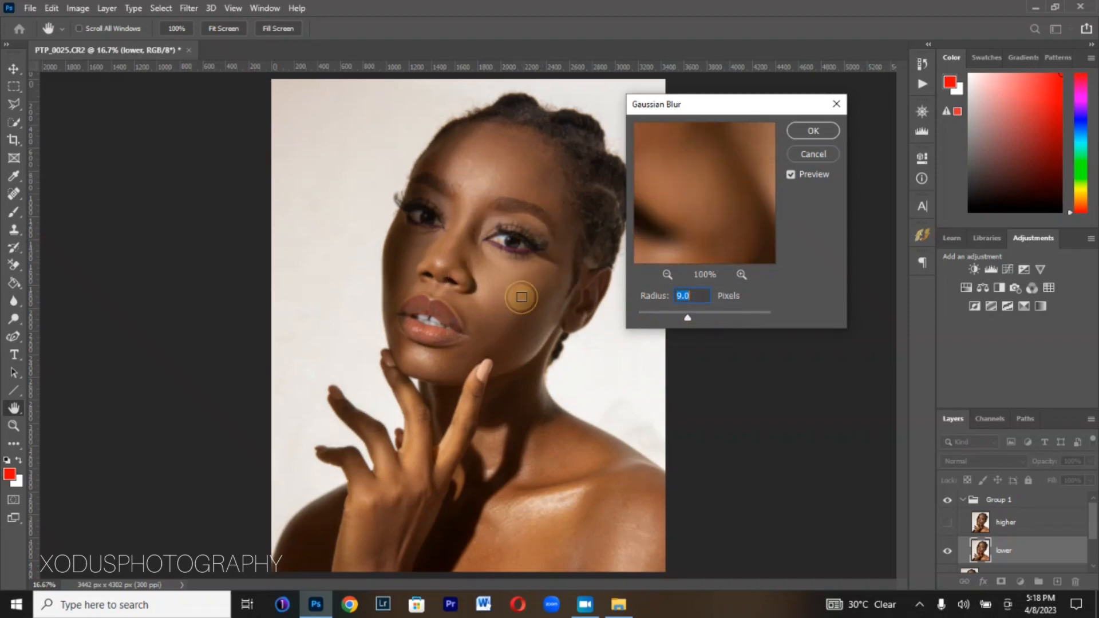
click(481, 212)
click(486, 162)
click(478, 220)
click(463, 288)
click(453, 337)
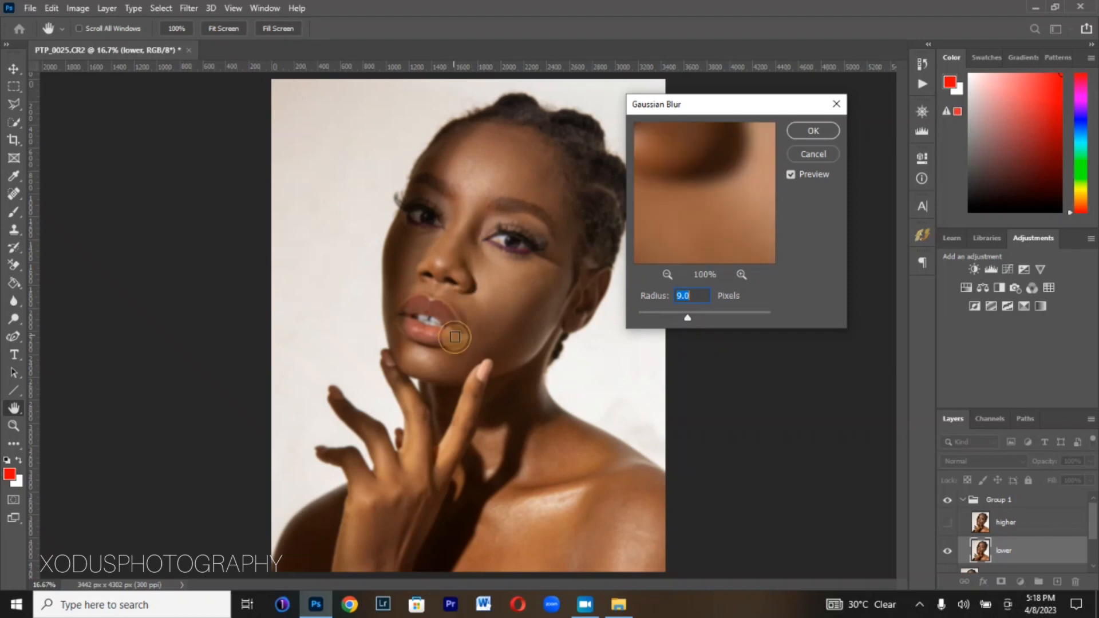
click(514, 462)
click(509, 504)
click(457, 459)
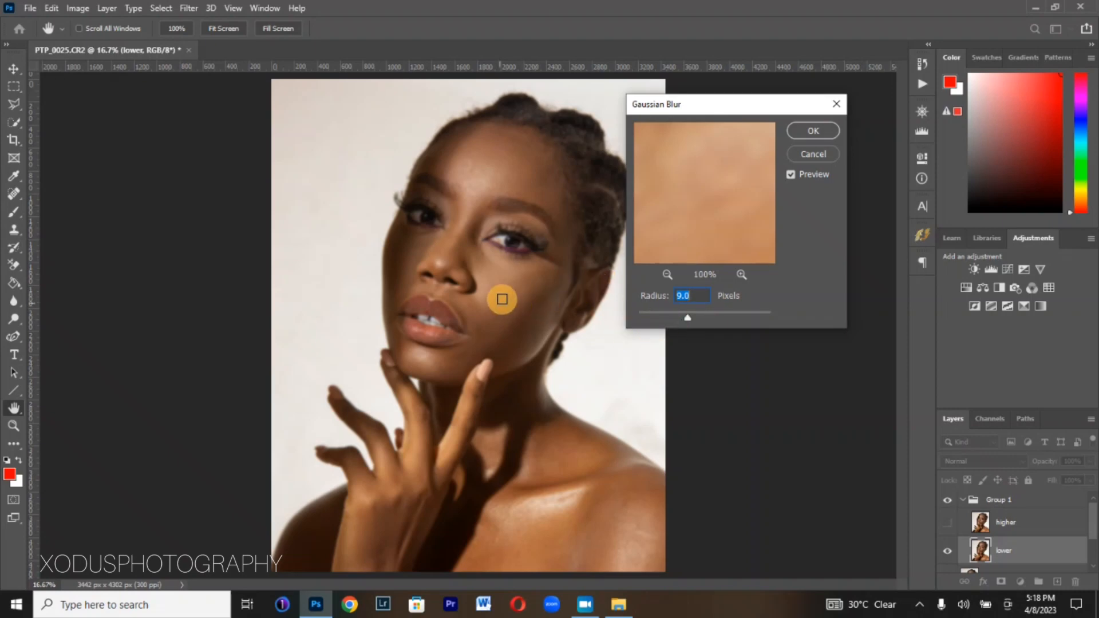
Compare Gaussian Blur radii of 1.5 and 9.8 pixels in the preview of the face
click(647, 316)
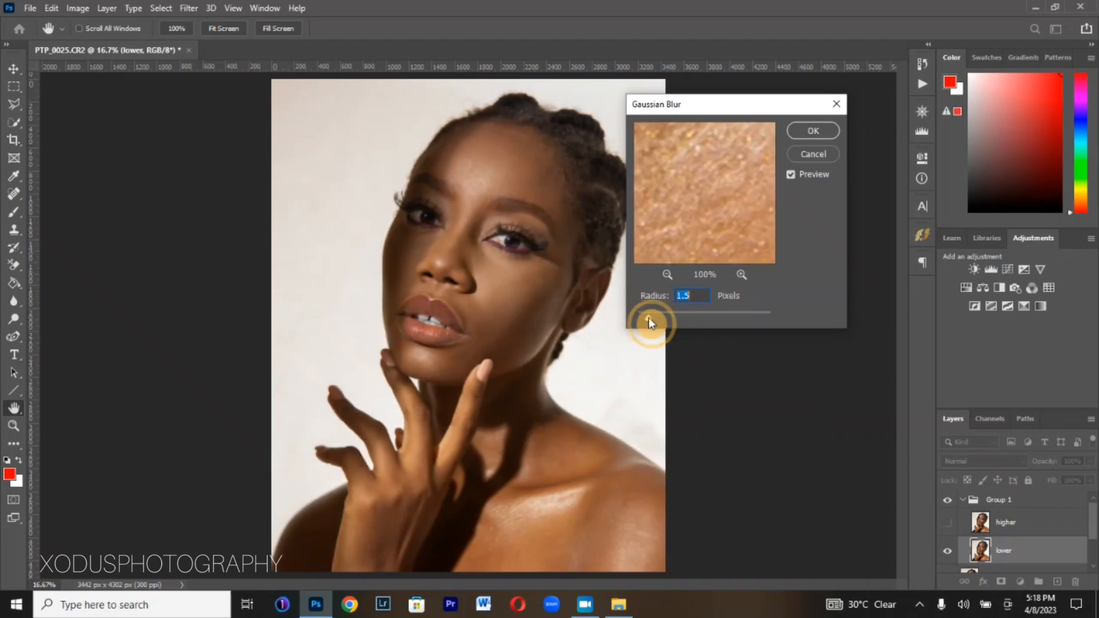
click(482, 255)
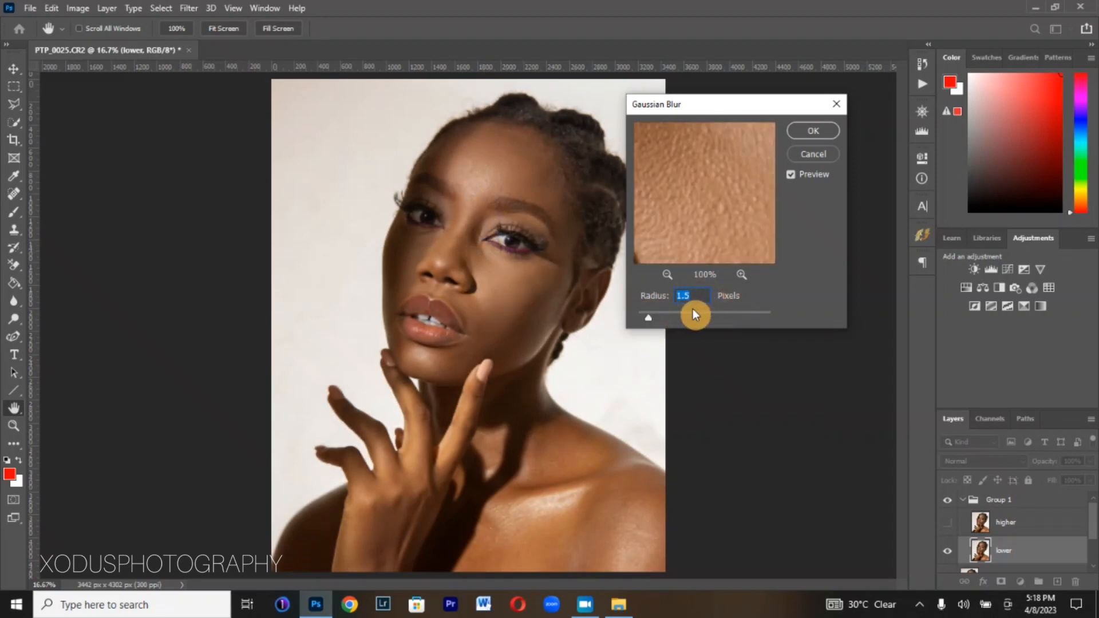
drag(694, 314, 692, 317)
click(525, 298)
click(490, 238)
click(498, 166)
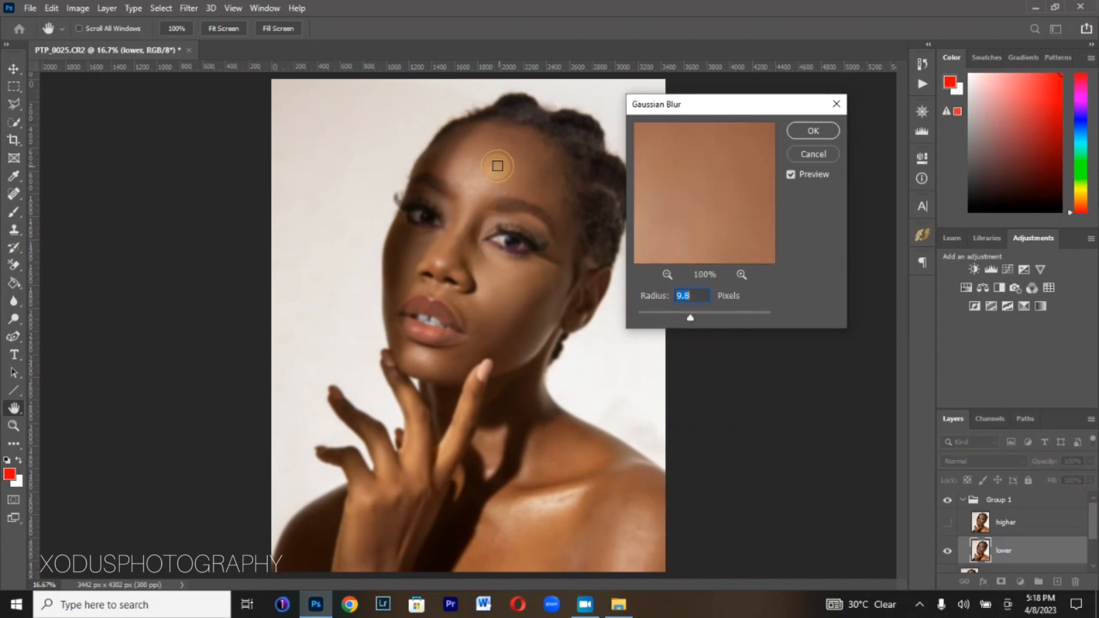
click(472, 206)
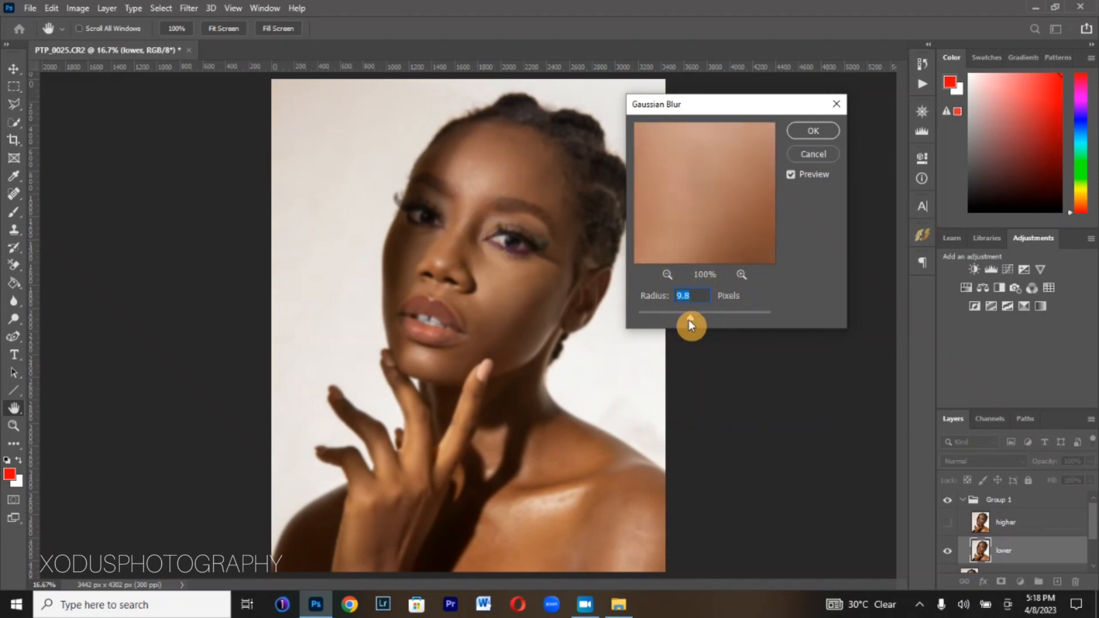
Set the Gaussian Blur radius to 9.6 pixels, check the skin around the eye, and apply the blur to the "lower" layer
drag(690, 322, 690, 322)
click(498, 247)
click(523, 205)
click(534, 265)
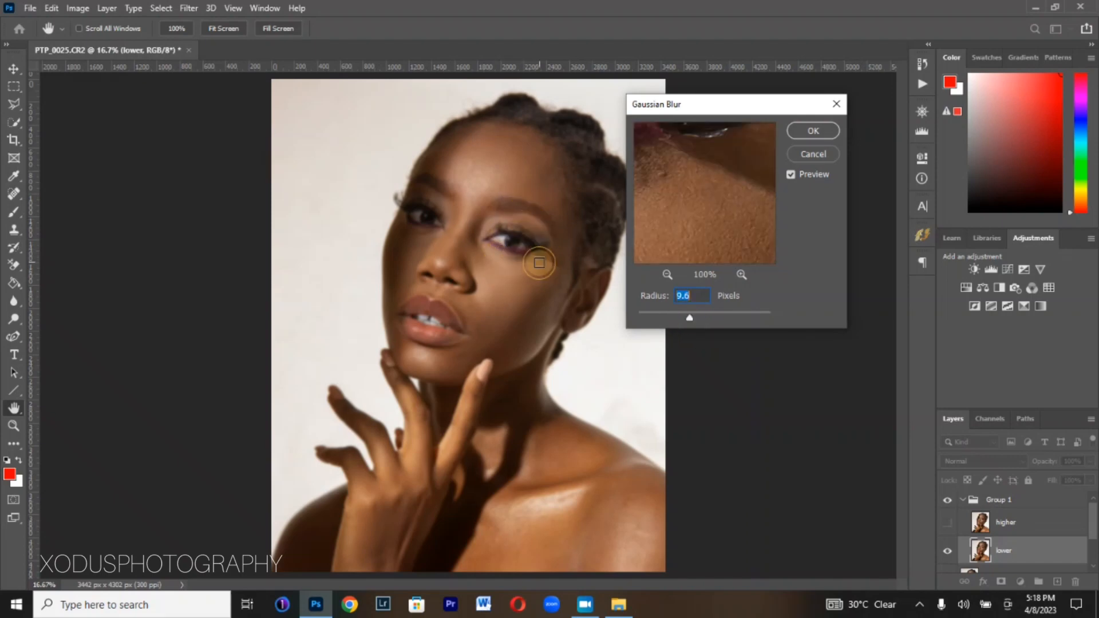
click(822, 126)
key(j)
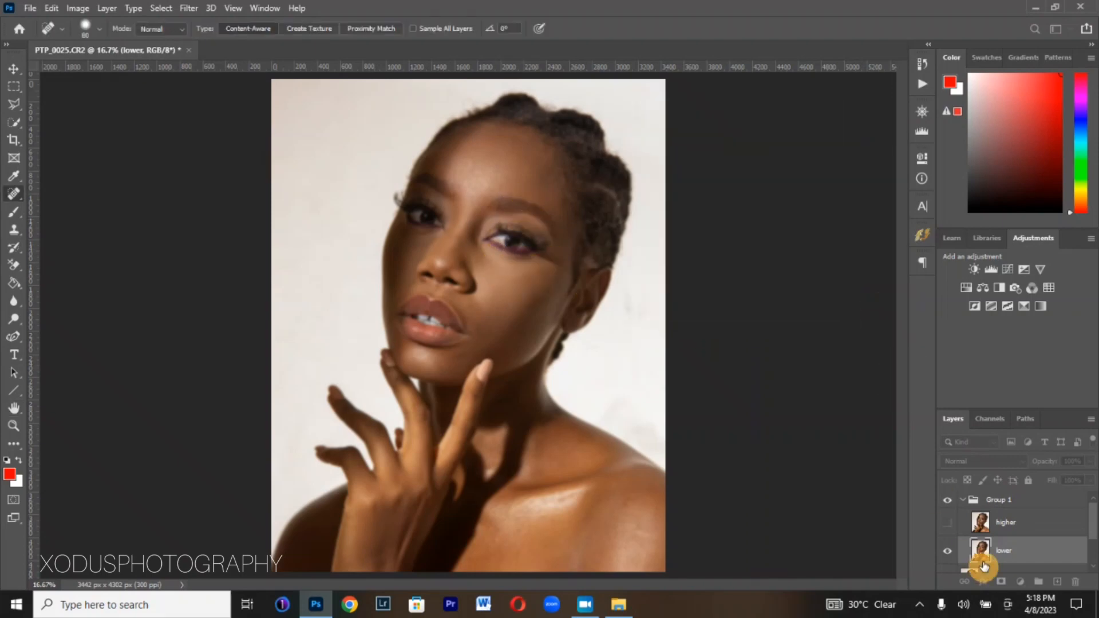
Show and select the "higher" layer, and open Apply Image for it
click(947, 523)
click(1004, 531)
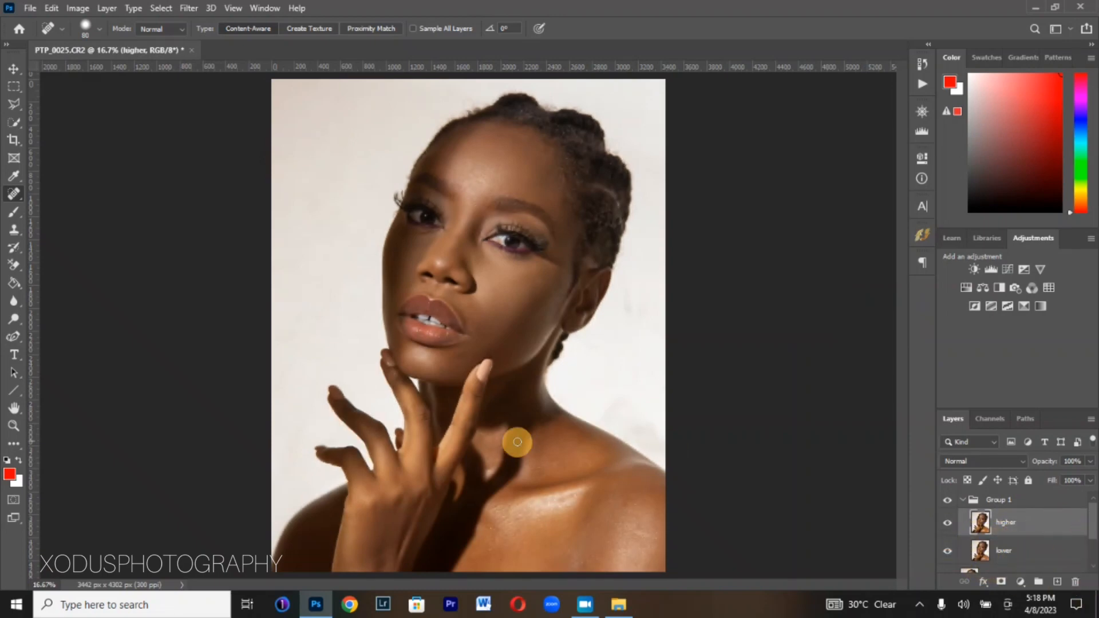
click(75, 10)
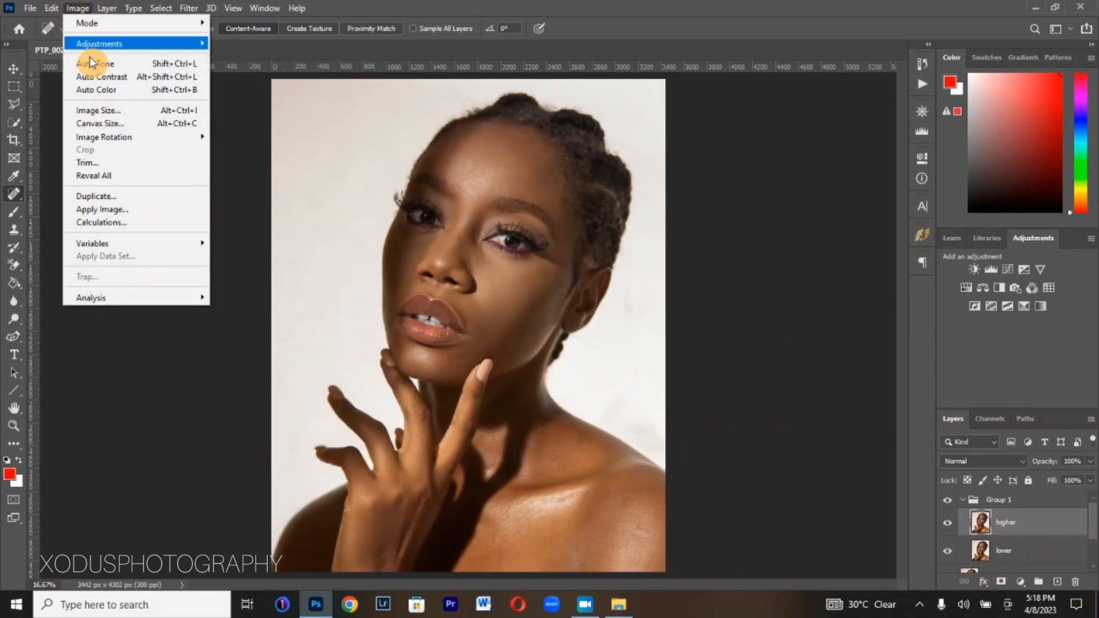
click(148, 211)
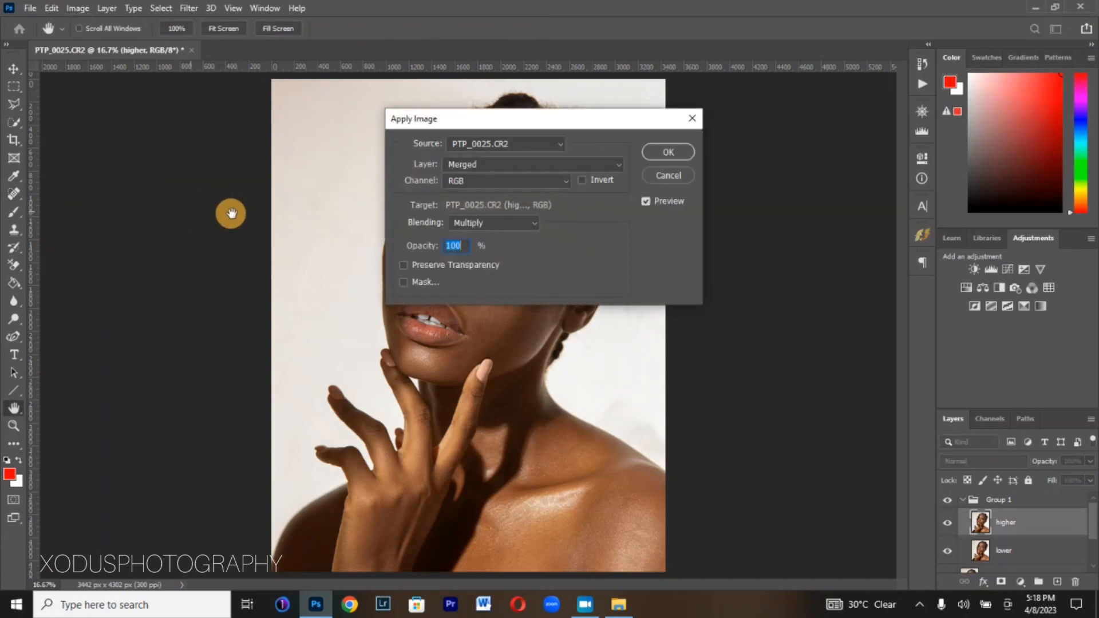
Apply the "lower" layer to the "higher" layer with Subtract blending, and set the "higher" layer's blend mode to Linear Light
click(464, 165)
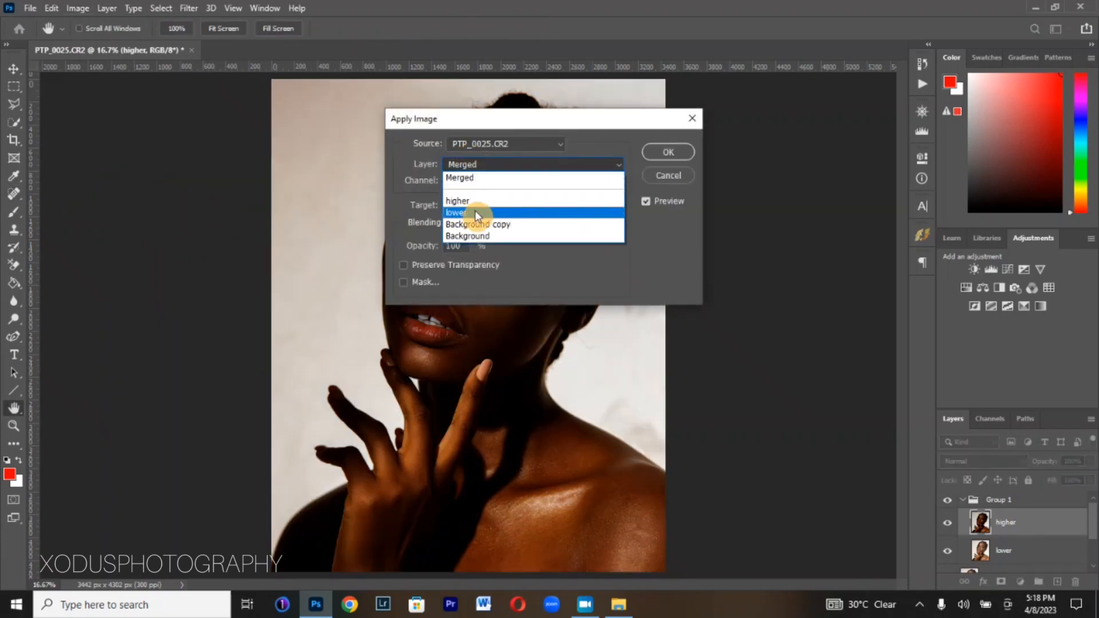
click(476, 214)
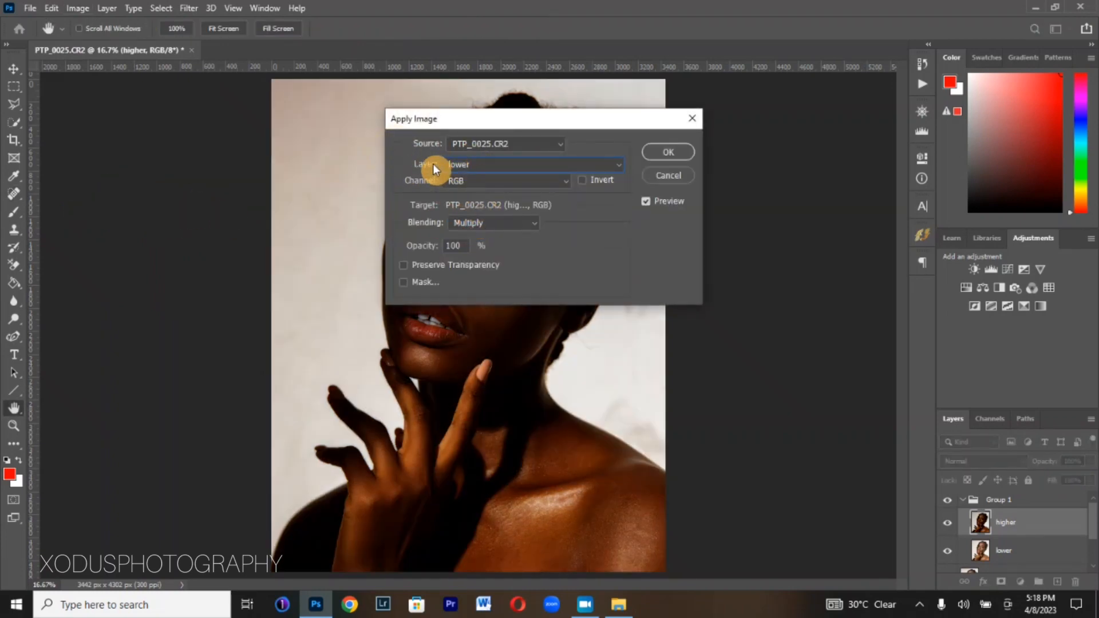
click(511, 228)
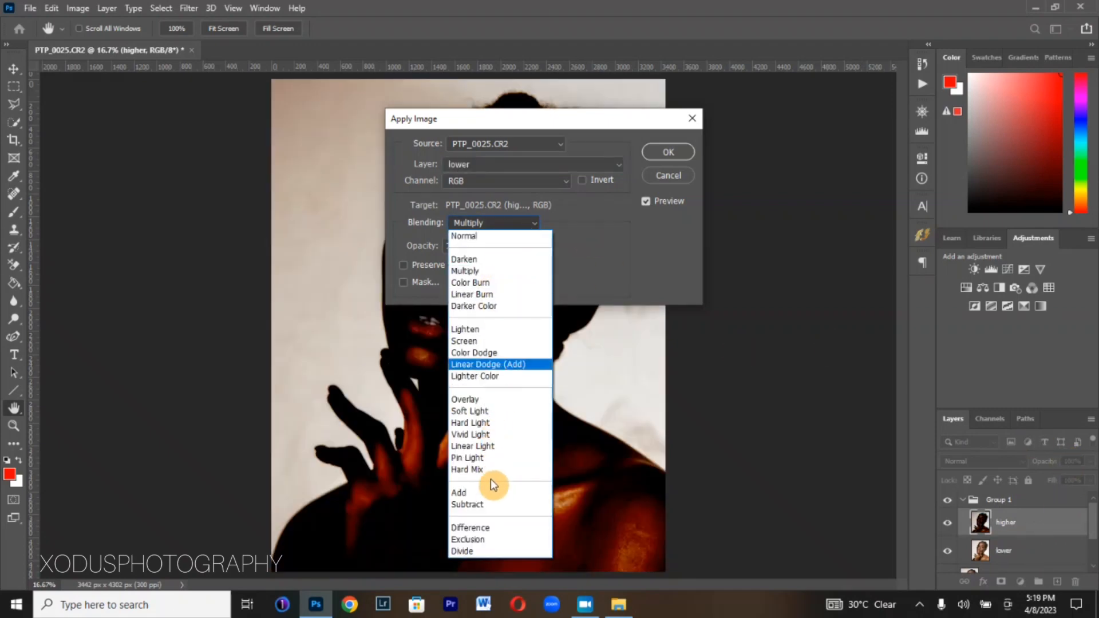
click(491, 505)
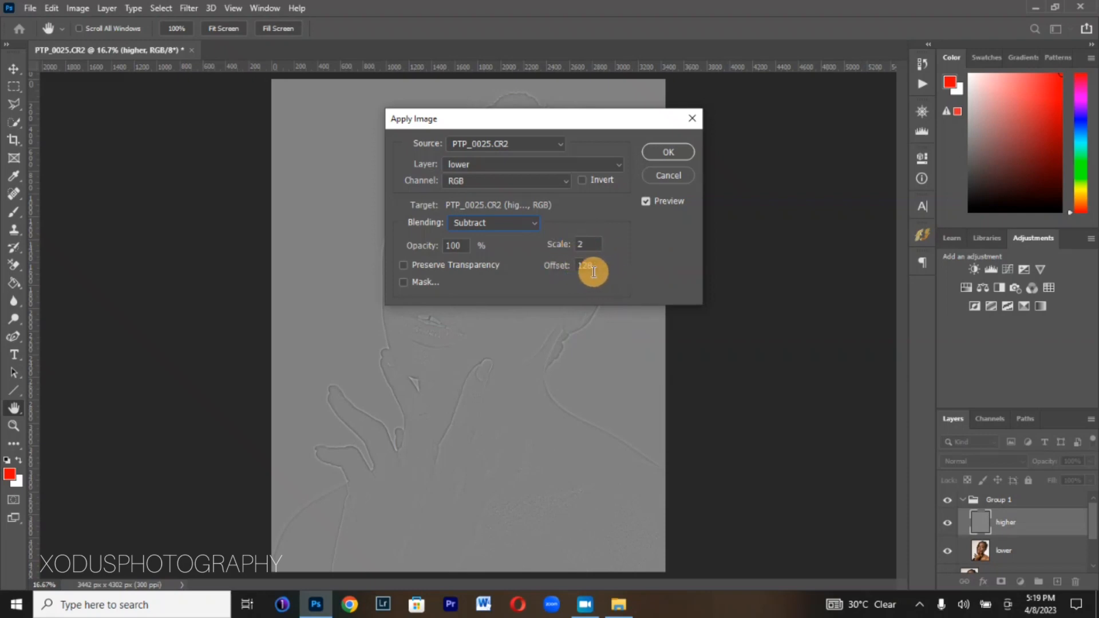
click(660, 152)
key(j)
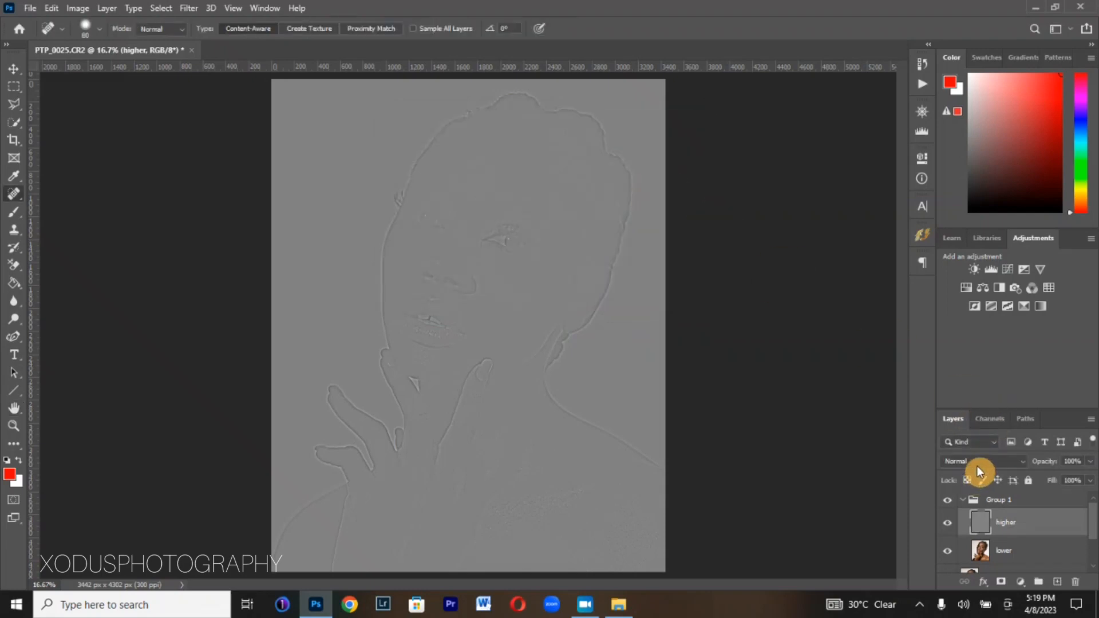
click(978, 464)
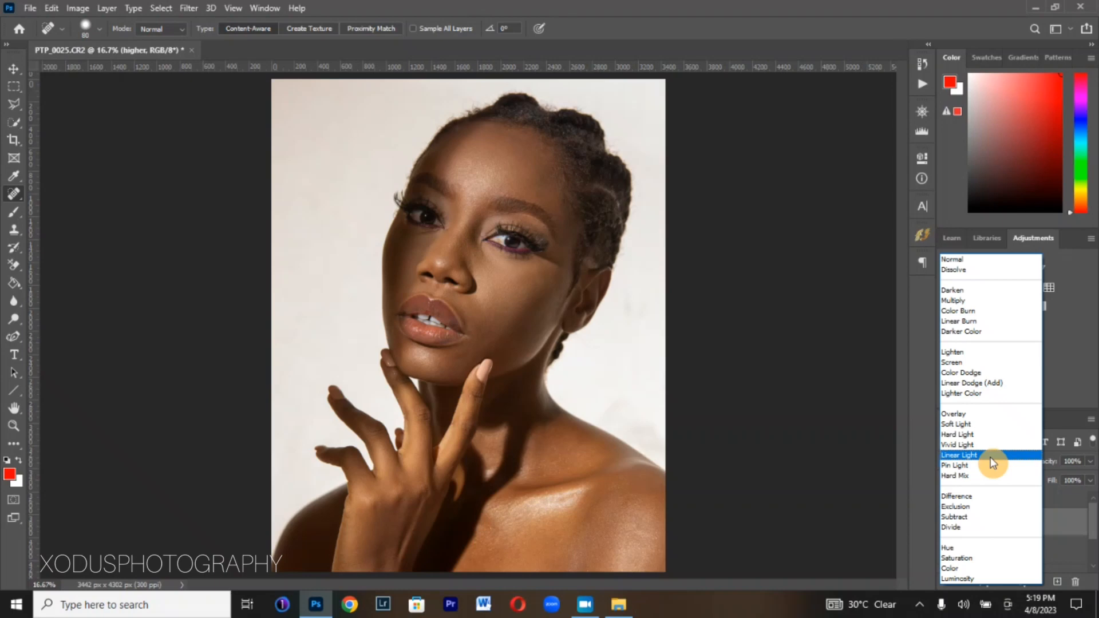
click(992, 458)
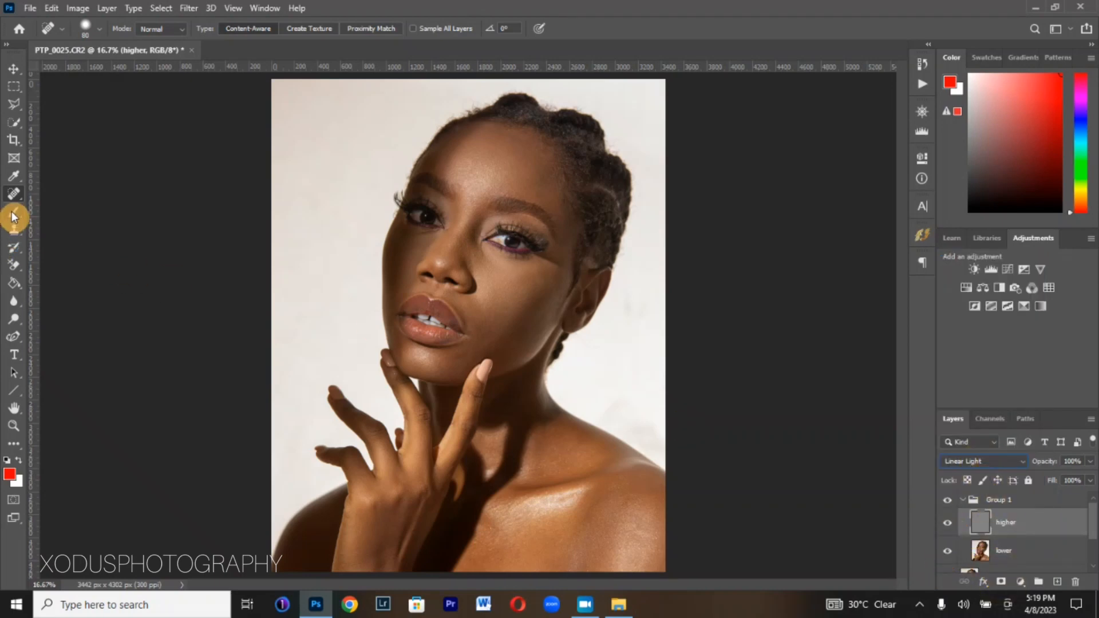
Choose the Mixer Brush, hide the "higher" layer and make the "lower" layer active
mouse_move(14, 217)
mouse_down()
mouse_move(49, 216)
mouse_move(68, 254)
mouse_up()
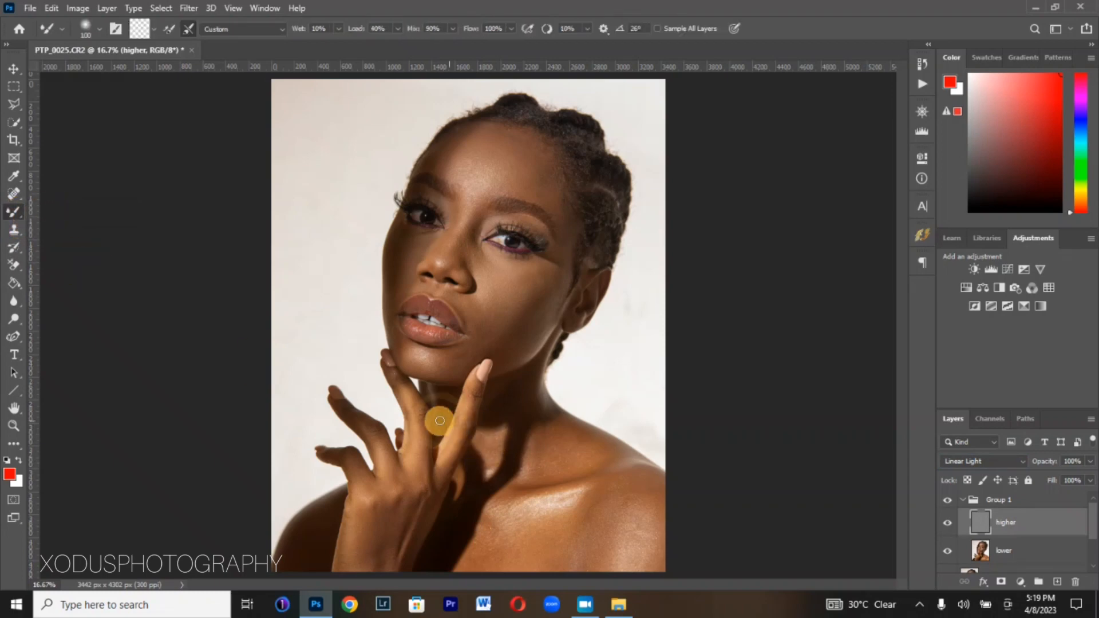
click(948, 527)
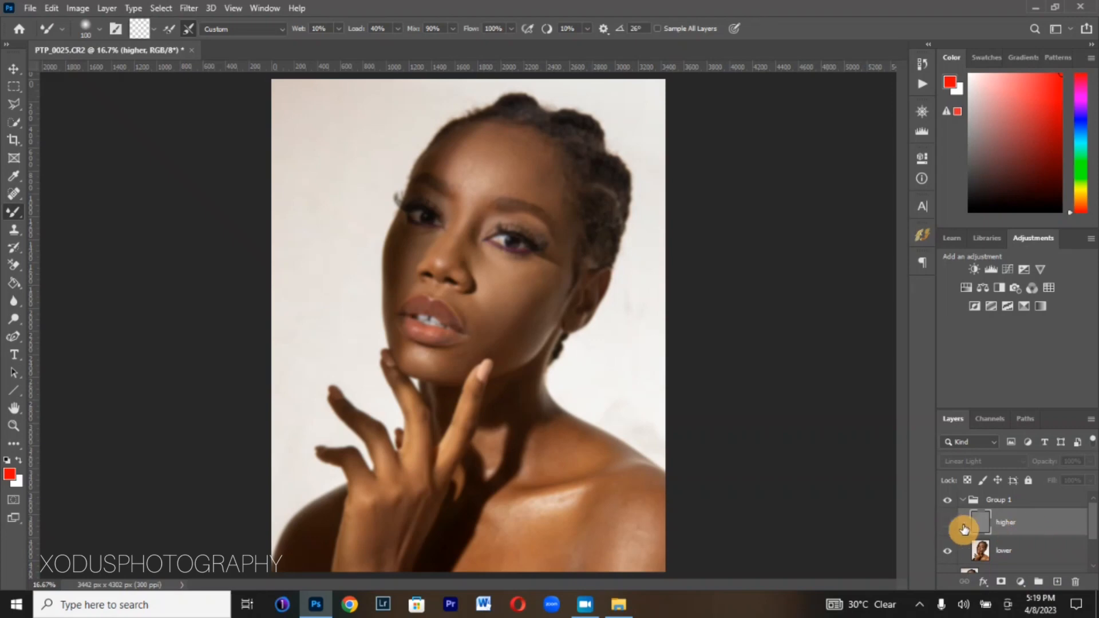
click(1020, 554)
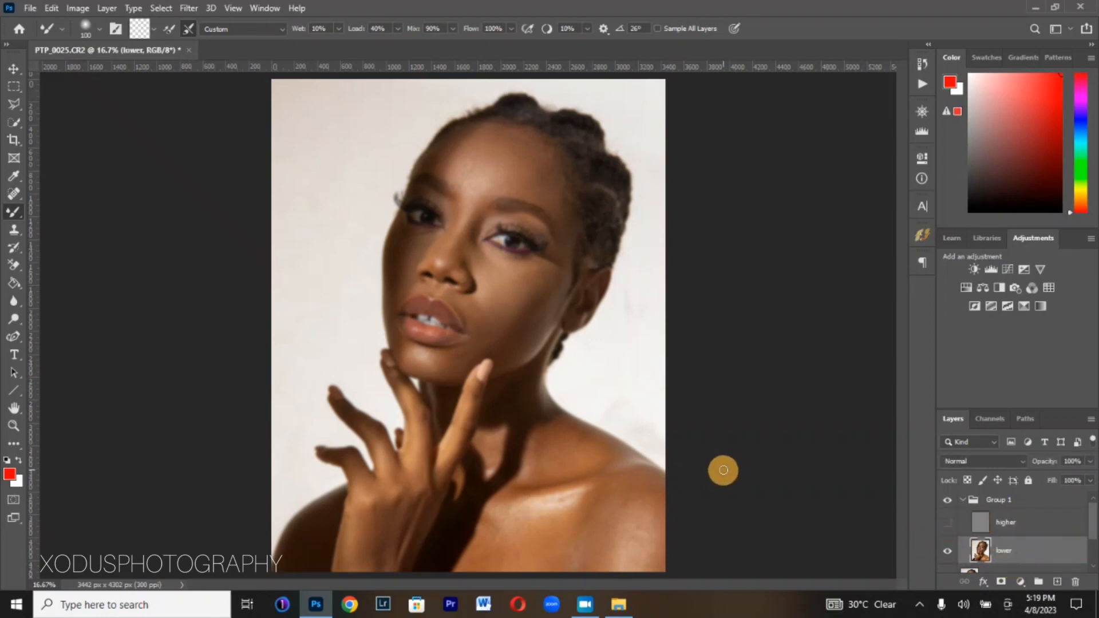
Reduce the Mixer Brush to 200 px and blend the uneven tones across the forehead on the "lower" layer
key(ctrl+plus)
scroll(534, 286, up, 4)
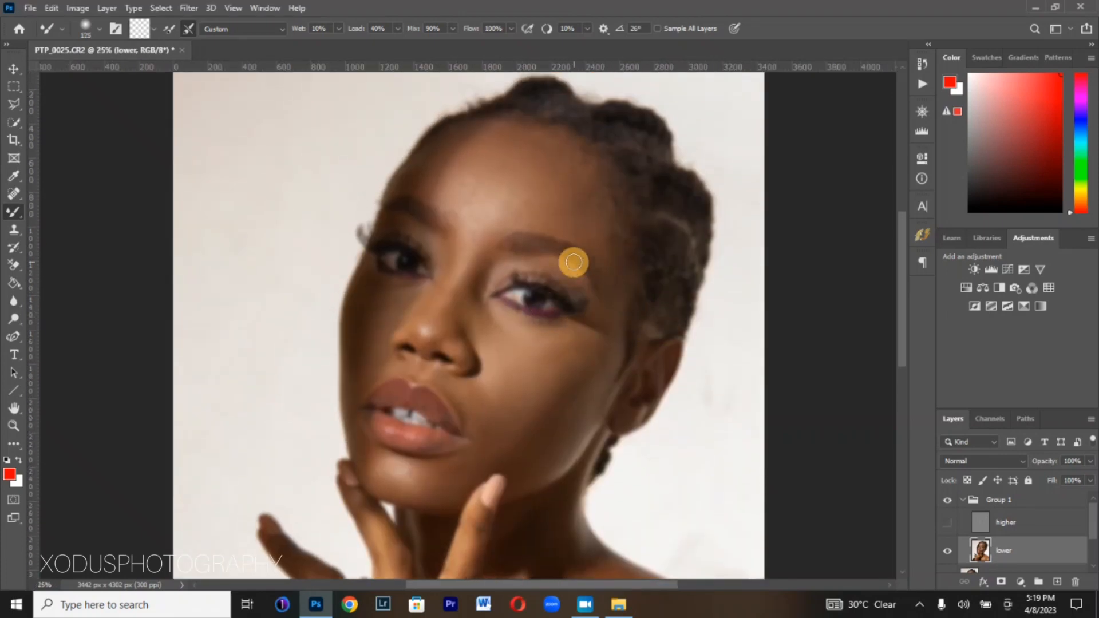
mouse_move(448, 168)
mouse_down()
mouse_move(394, 169)
mouse_move(452, 221)
mouse_move(537, 206)
mouse_move(501, 212)
mouse_move(439, 191)
mouse_move(428, 215)
mouse_move(464, 146)
mouse_move(485, 165)
mouse_move(473, 185)
mouse_move(481, 144)
mouse_move(442, 173)
mouse_move(465, 202)
mouse_move(454, 196)
mouse_move(536, 174)
mouse_move(532, 204)
mouse_up()
mouse_move(450, 197)
mouse_down()
mouse_move(496, 150)
mouse_move(465, 183)
mouse_move(511, 191)
mouse_move(521, 207)
mouse_move(503, 158)
mouse_move(582, 129)
mouse_move(505, 164)
mouse_up()
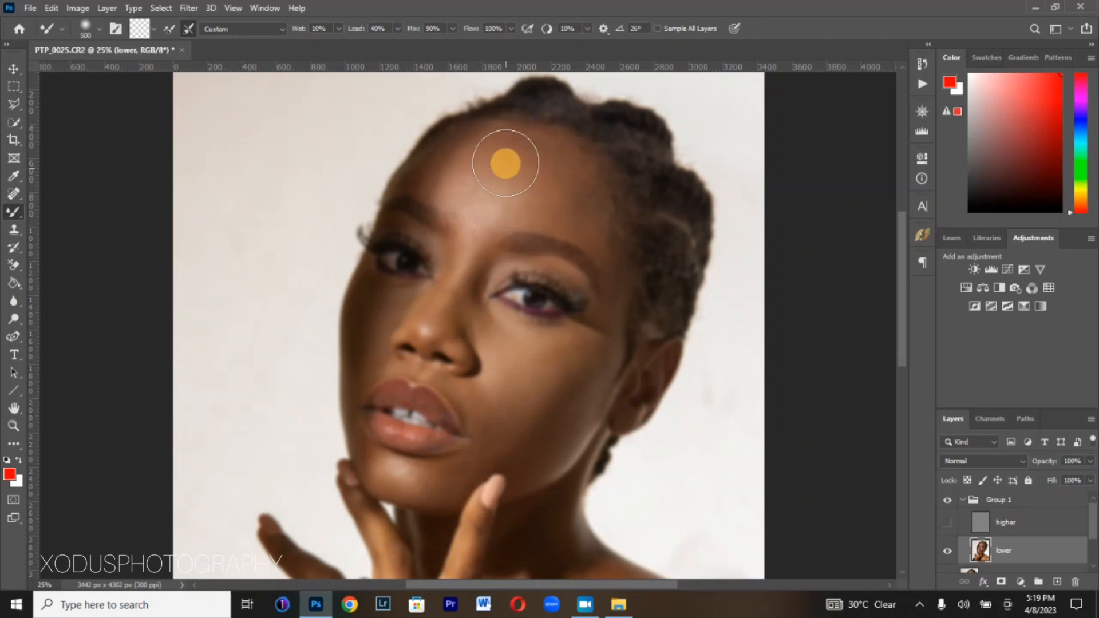
key(ctrl+plus)
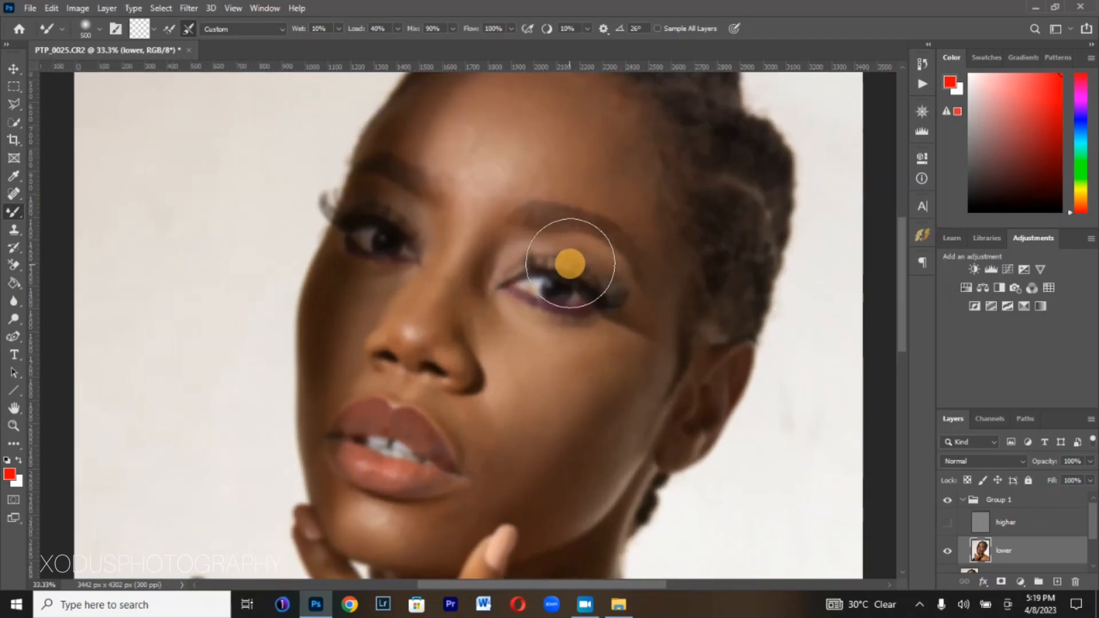
scroll(572, 264, up, 4)
key(ctrl+minus)
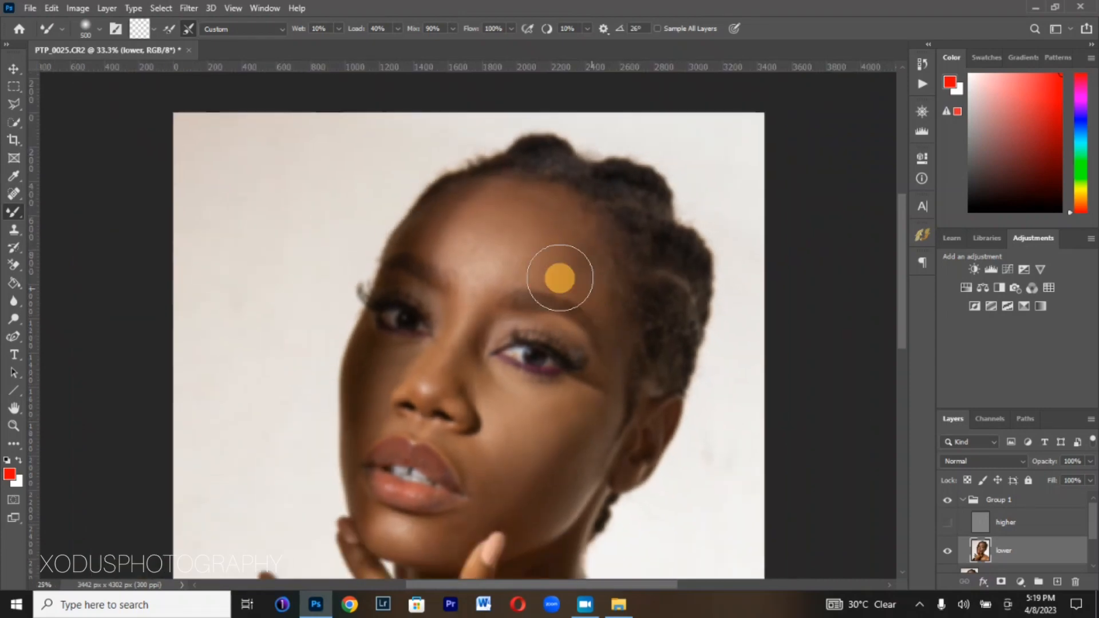
scroll(515, 269, down, 1)
key(ctrl+plus)
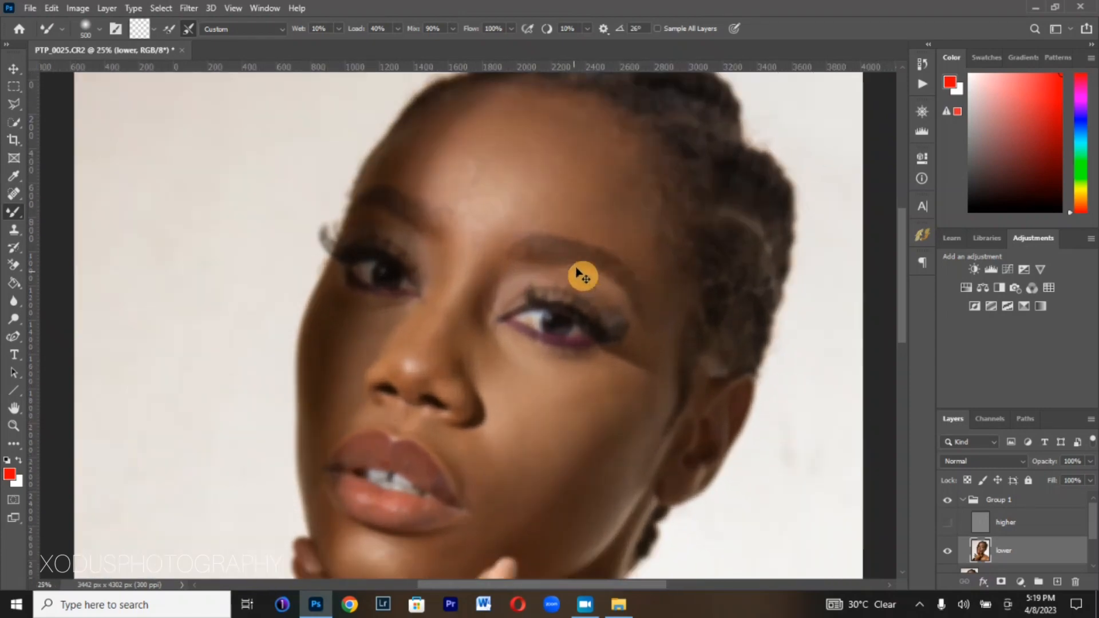
scroll(580, 264, up, 2)
key(bracketleft)
key(bracketleft)
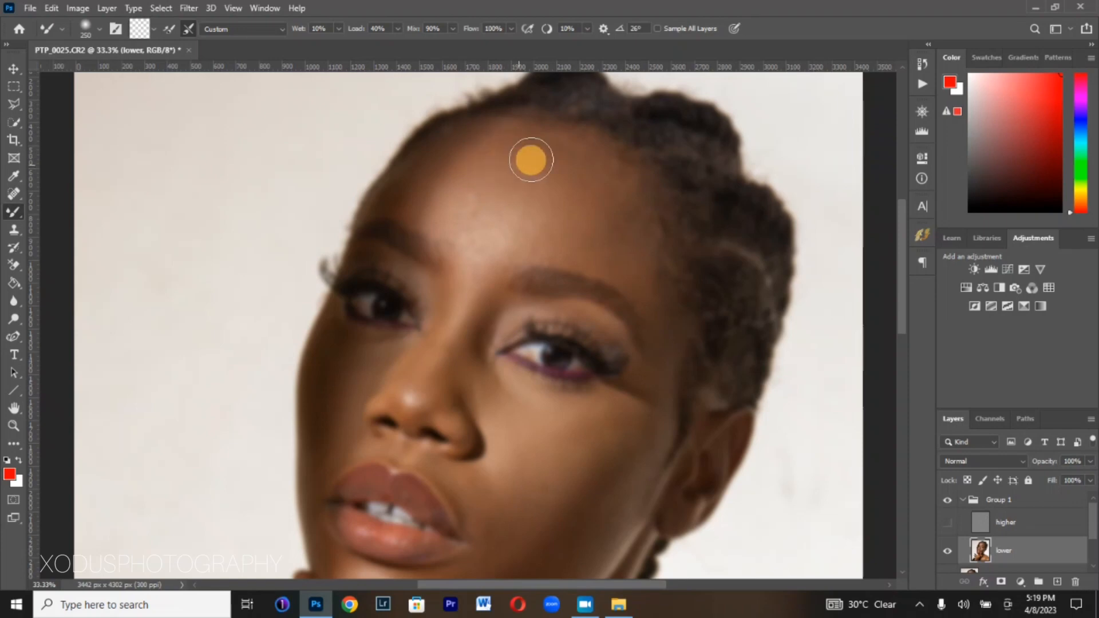
key(bracketleft)
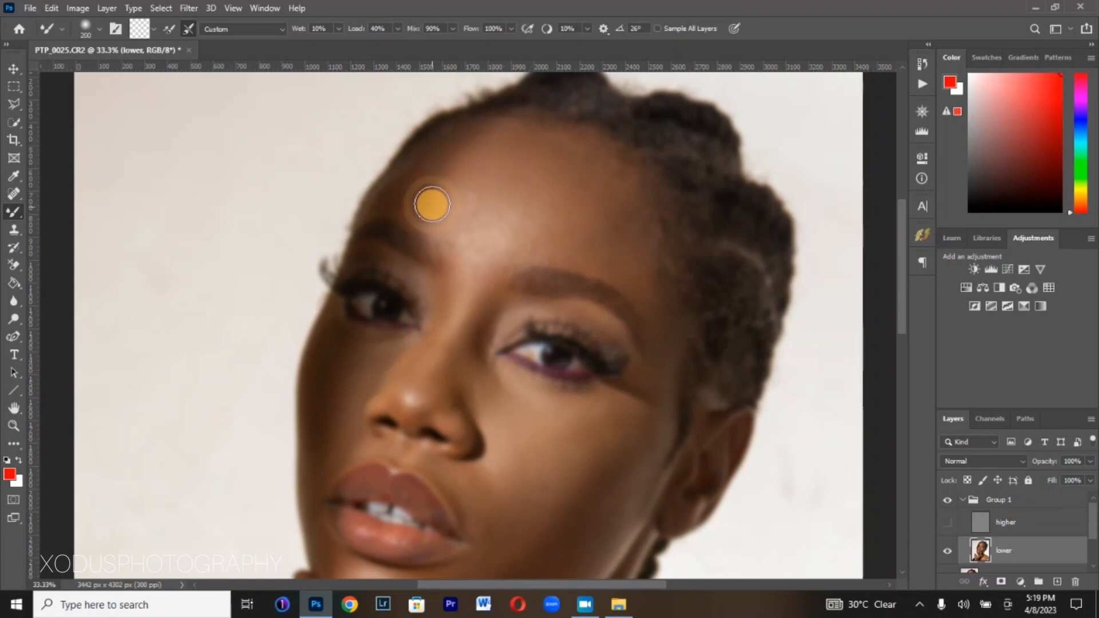
drag(393, 195, 407, 190)
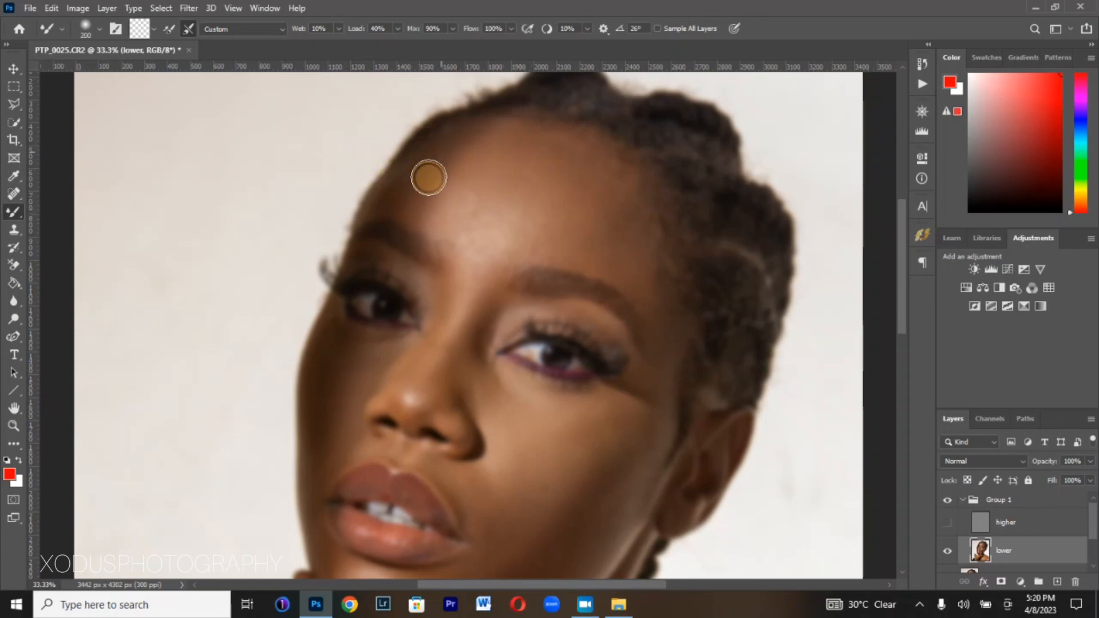
mouse_move(464, 164)
mouse_down()
mouse_move(441, 153)
mouse_move(463, 164)
mouse_move(434, 172)
mouse_move(484, 156)
mouse_move(528, 162)
mouse_move(501, 164)
mouse_move(490, 128)
mouse_move(492, 158)
mouse_move(615, 202)
mouse_move(505, 184)
mouse_move(492, 206)
mouse_move(451, 182)
mouse_move(470, 211)
mouse_move(473, 181)
mouse_move(478, 212)
mouse_move(419, 174)
mouse_move(438, 197)
mouse_move(416, 200)
mouse_move(411, 182)
mouse_move(434, 183)
mouse_move(445, 150)
mouse_move(438, 164)
mouse_move(478, 148)
mouse_move(488, 175)
mouse_move(515, 179)
mouse_move(504, 223)
mouse_move(461, 160)
mouse_move(463, 142)
mouse_move(430, 180)
mouse_move(497, 221)
mouse_move(485, 257)
mouse_up()
Smooth the middle of the forehead and the area between the eyebrows with a 250 px Mixer Brush
key(bracketright)
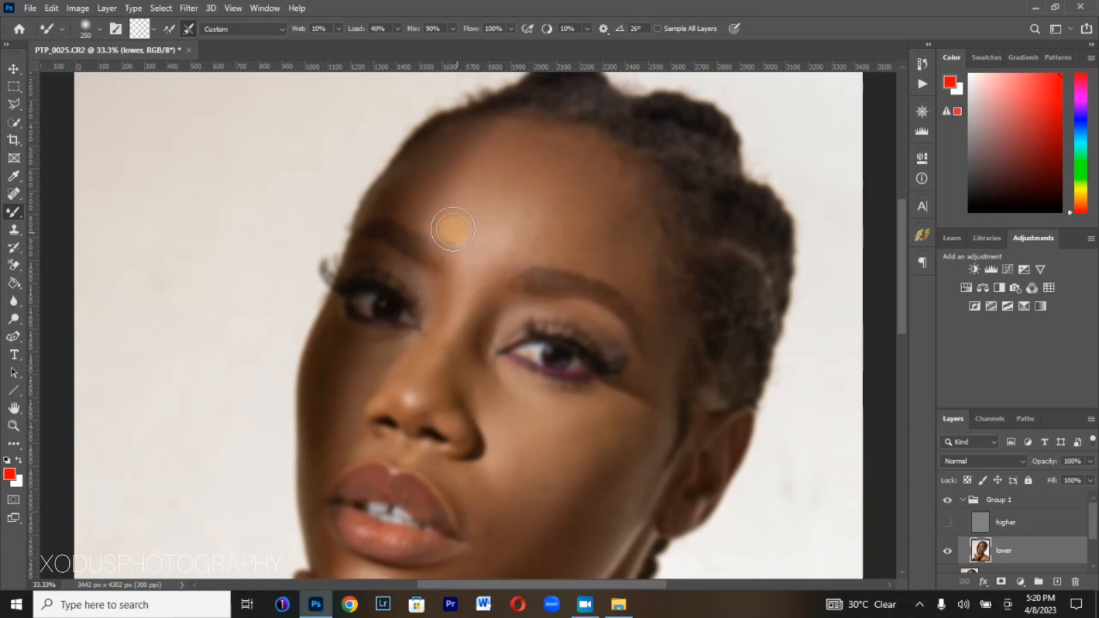
mouse_move(532, 196)
mouse_down()
mouse_move(529, 219)
mouse_move(544, 189)
mouse_move(477, 225)
mouse_move(525, 224)
mouse_move(517, 241)
mouse_move(571, 237)
mouse_move(503, 234)
mouse_move(498, 203)
mouse_move(486, 223)
mouse_move(549, 233)
mouse_move(527, 243)
mouse_move(593, 246)
mouse_move(527, 247)
mouse_move(552, 221)
mouse_up()
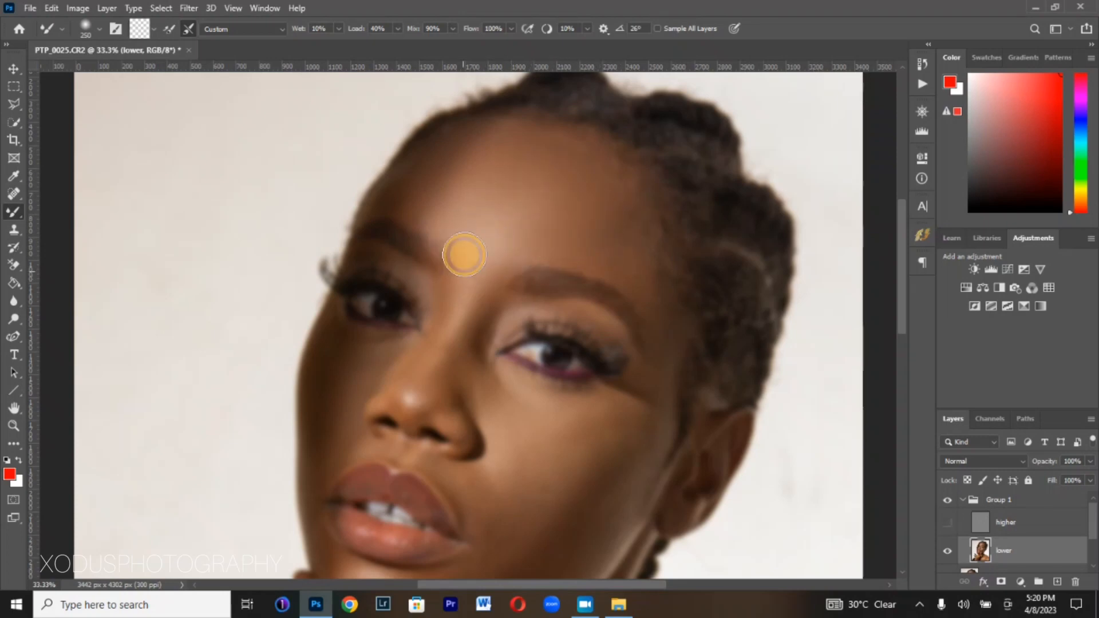
mouse_move(464, 254)
mouse_down()
mouse_move(529, 202)
mouse_move(501, 175)
mouse_move(480, 185)
mouse_move(497, 206)
mouse_move(618, 252)
mouse_move(547, 237)
mouse_move(610, 230)
mouse_move(585, 241)
mouse_move(578, 265)
mouse_move(528, 260)
mouse_up()
Blend the tones of the lit cheek and carry the smoothing over to the shadowed cheek with a 300 px Mixer Brush
scroll(512, 282, down, 2)
key(])
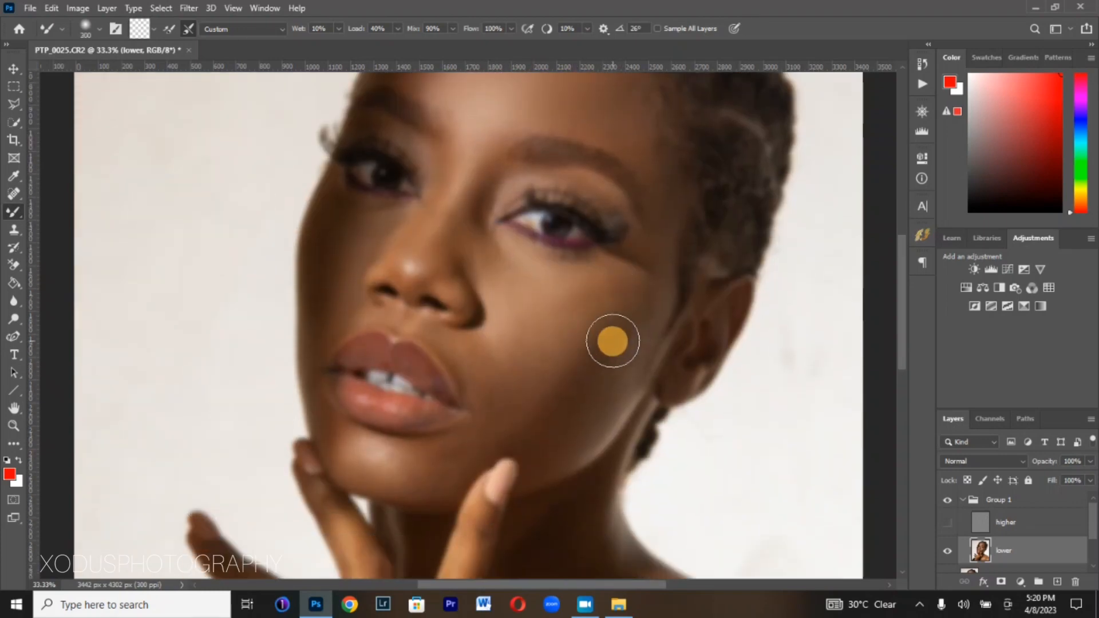
drag(624, 332, 551, 383)
mouse_move(613, 340)
mouse_down()
mouse_move(554, 363)
mouse_move(564, 289)
mouse_move(601, 290)
mouse_move(526, 306)
mouse_move(541, 331)
mouse_move(574, 317)
mouse_move(576, 300)
mouse_move(614, 342)
mouse_move(632, 318)
mouse_move(597, 362)
mouse_move(614, 338)
mouse_move(598, 359)
mouse_move(640, 360)
mouse_move(559, 403)
mouse_move(588, 397)
mouse_move(642, 334)
mouse_move(580, 382)
mouse_move(549, 359)
mouse_move(564, 360)
mouse_move(527, 303)
mouse_move(602, 322)
mouse_move(551, 337)
mouse_move(614, 321)
mouse_move(587, 326)
mouse_move(567, 369)
mouse_move(575, 346)
mouse_move(578, 397)
mouse_move(540, 401)
mouse_move(631, 334)
mouse_move(546, 328)
mouse_move(354, 224)
mouse_move(314, 284)
mouse_move(338, 219)
mouse_move(357, 220)
mouse_move(340, 233)
mouse_move(320, 313)
mouse_move(340, 246)
mouse_move(359, 227)
mouse_up()
Smooth the bridge of the nose up to the inner brow with a smaller Mixer Brush of about 125 px
key(bracketleft)
key(bracketleft)
scroll(400, 102, up, 3)
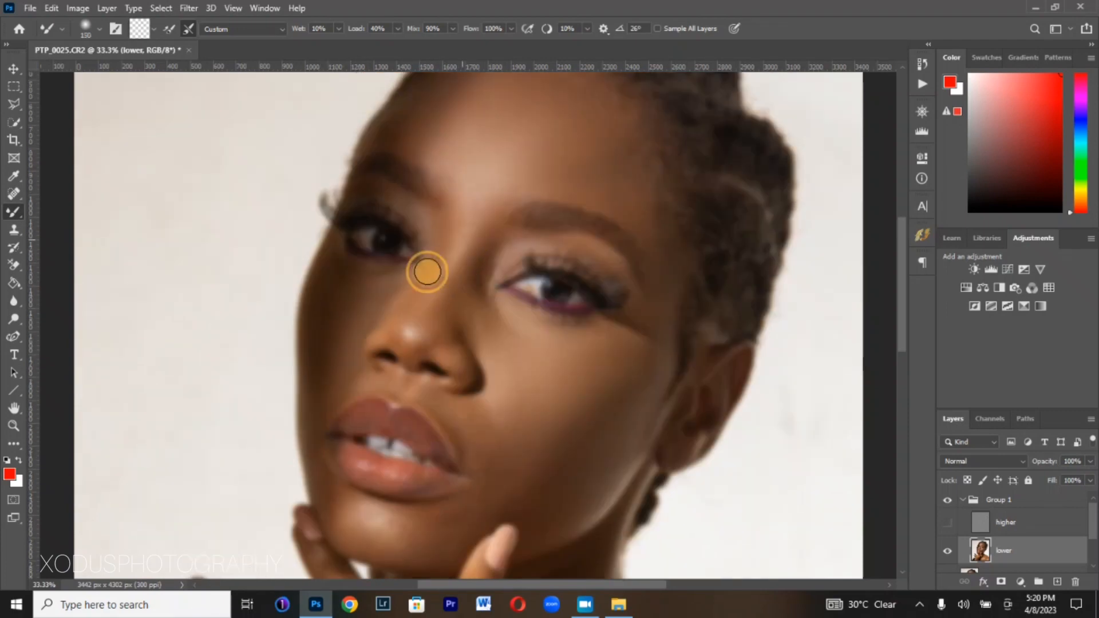
mouse_move(428, 271)
mouse_down()
mouse_move(404, 346)
mouse_move(466, 239)
mouse_move(474, 270)
mouse_move(485, 253)
mouse_move(453, 284)
mouse_move(494, 241)
mouse_move(468, 261)
mouse_move(487, 256)
mouse_move(491, 266)
mouse_move(446, 299)
mouse_up()
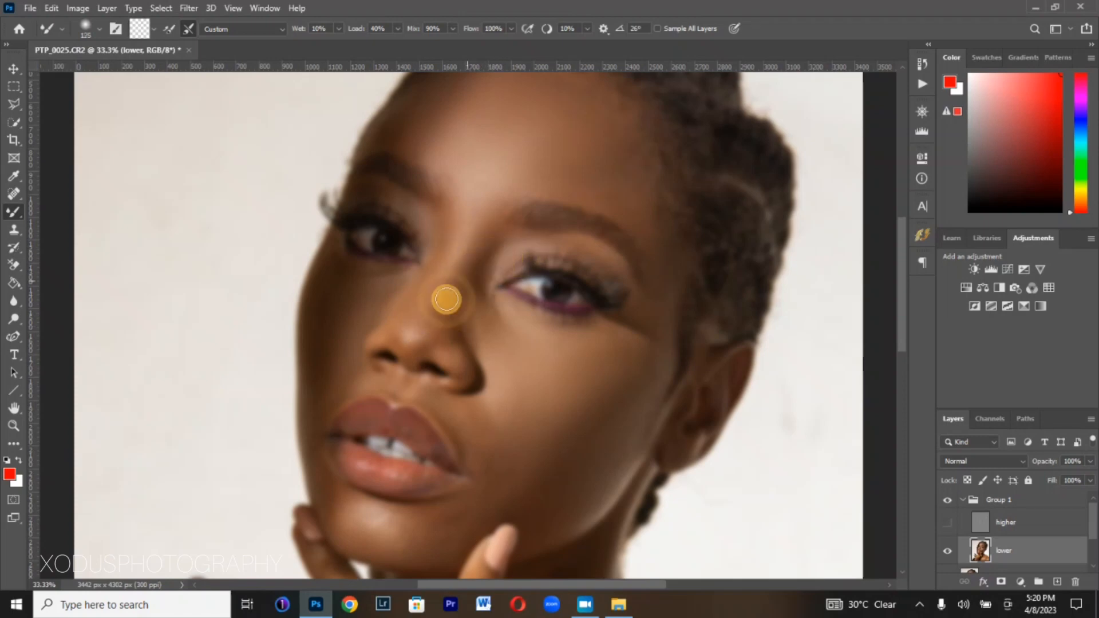
mouse_move(430, 256)
mouse_down()
mouse_move(401, 202)
mouse_move(421, 212)
mouse_move(437, 262)
mouse_move(449, 211)
mouse_move(449, 260)
mouse_move(477, 195)
mouse_move(450, 184)
mouse_move(503, 223)
mouse_move(469, 206)
mouse_up()
Enlarge the Mixer Brush to 250 px and blend the skin from above the eyebrow to the outer eye area
key(bracketright)
key(bracketright)
key(bracketright)
key(bracketright)
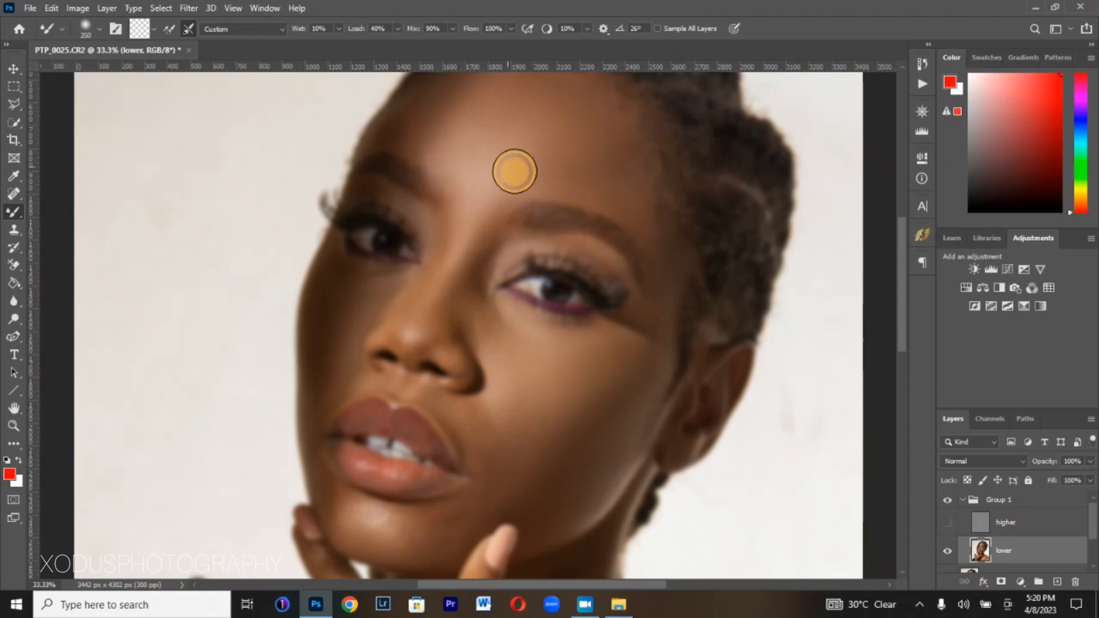
mouse_move(514, 171)
mouse_down()
mouse_move(569, 196)
mouse_move(614, 189)
mouse_move(645, 211)
mouse_move(621, 164)
mouse_move(618, 131)
mouse_move(629, 127)
mouse_move(646, 229)
mouse_move(601, 192)
mouse_move(571, 193)
mouse_move(658, 296)
mouse_up()
Smooth the outer cheek between the eye corner and the ear, enlarging the Mixer Brush for the lower cheek
key(bracketleft)
drag(645, 366, 642, 353)
drag(652, 316, 651, 338)
key(bracketright)
key(bracketright)
scroll(634, 388, down, 1)
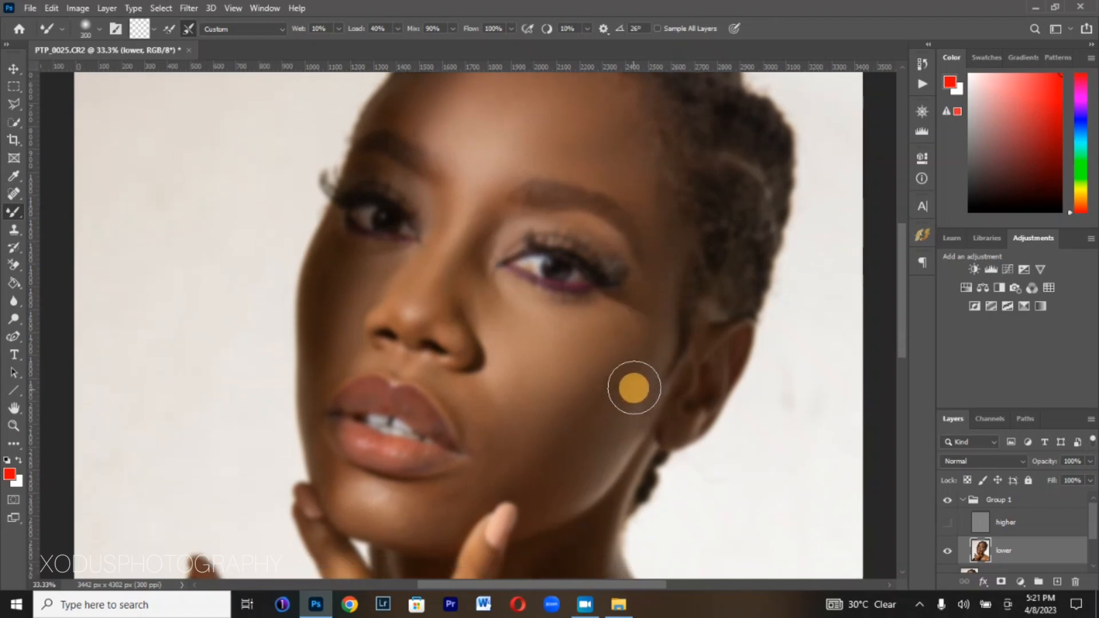
mouse_move(639, 378)
mouse_down()
mouse_move(620, 407)
mouse_move(580, 423)
mouse_move(617, 388)
mouse_move(582, 399)
mouse_up()
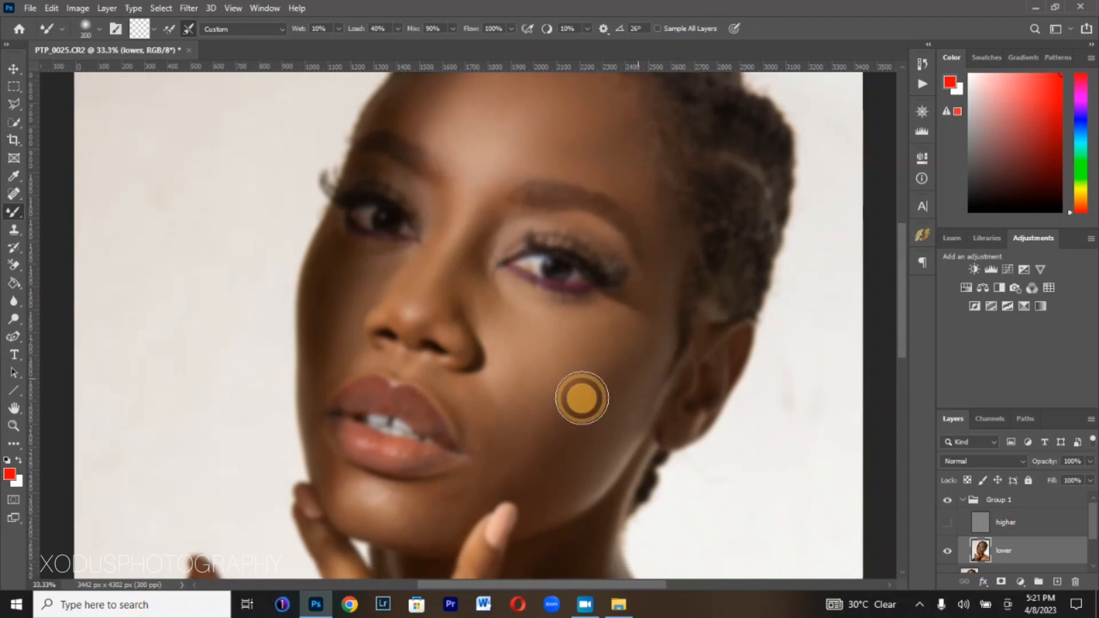
Reduce the Mixer Brush to 200 px and blend the tones on the shadowed cheek edge and the chin
scroll(596, 424, down, 2)
key(bracketleft)
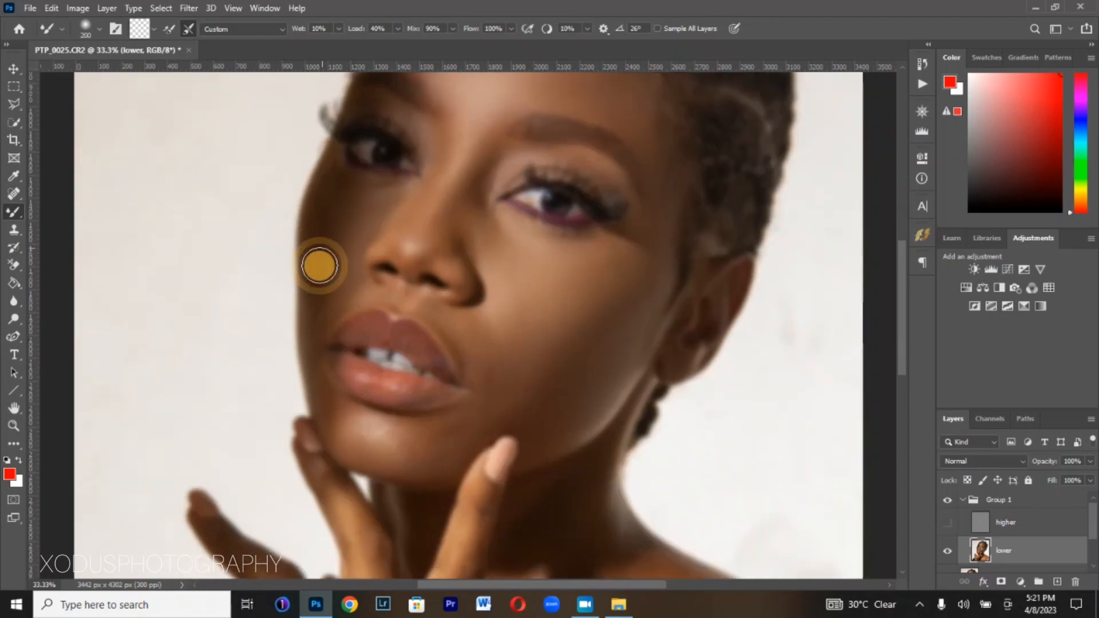
key(bracketleft)
key(bracketleft)
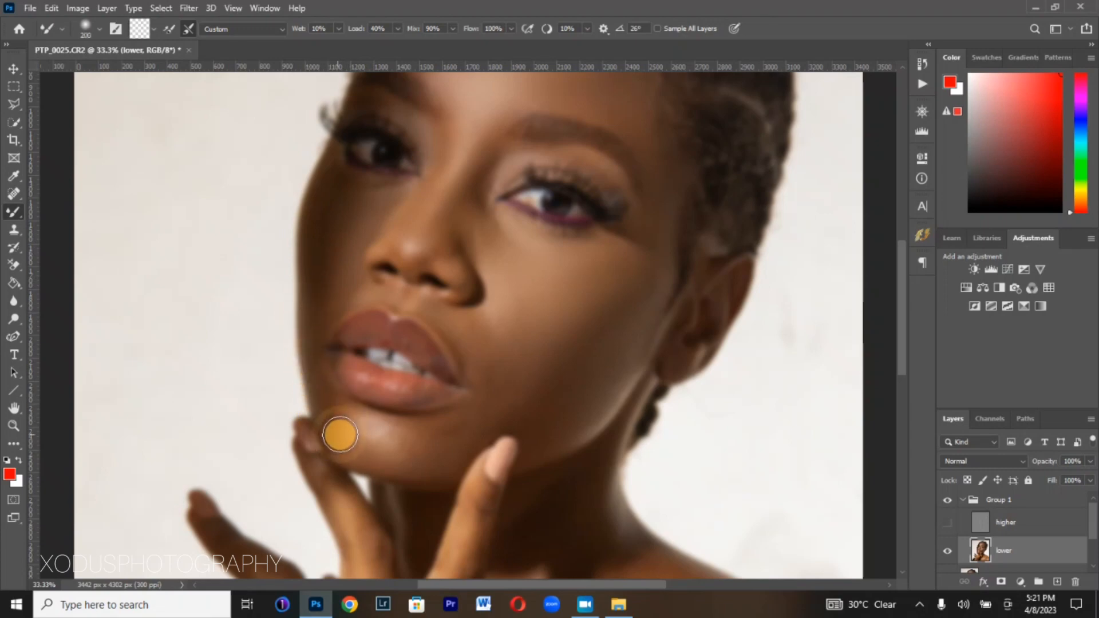
mouse_move(340, 435)
mouse_down()
mouse_move(400, 443)
mouse_move(418, 456)
mouse_move(364, 439)
mouse_move(436, 450)
mouse_move(409, 452)
mouse_move(450, 433)
mouse_move(338, 431)
mouse_move(415, 449)
mouse_move(412, 463)
mouse_move(406, 455)
mouse_move(488, 395)
mouse_move(465, 416)
mouse_move(508, 415)
mouse_move(484, 409)
mouse_move(527, 363)
mouse_up()
Blend the cheek beside the nose with a 200 px Mixer Brush and the nose tip with a 150 px brush
key(bracketright)
key(bracketright)
key(bracketleft)
key(bracketleft)
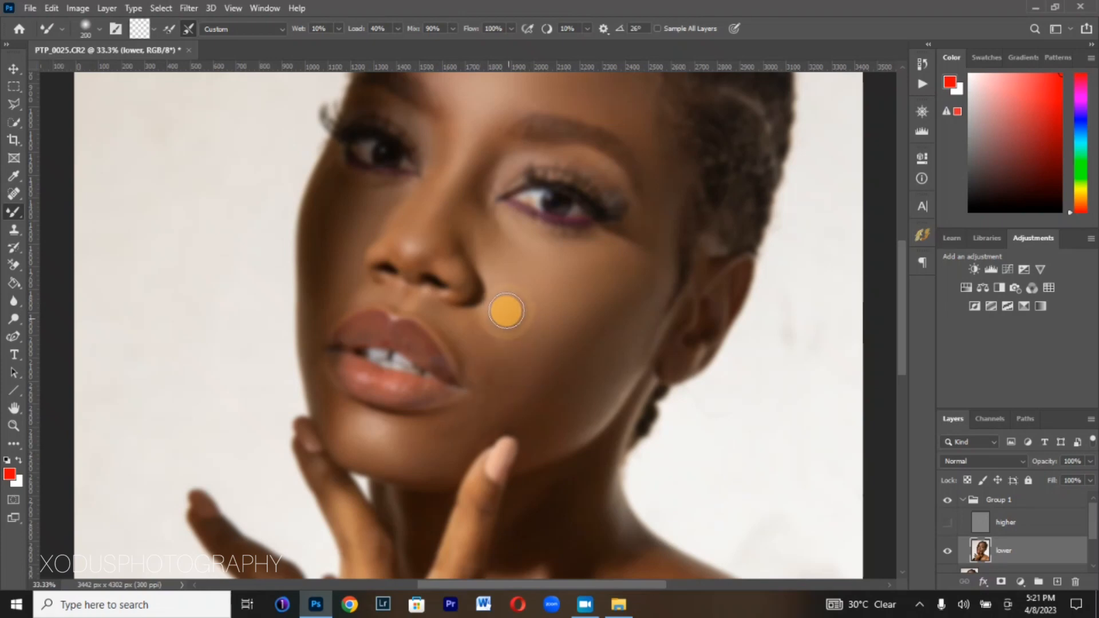
mouse_move(519, 299)
mouse_down()
mouse_move(485, 216)
mouse_move(485, 234)
mouse_move(473, 234)
mouse_move(484, 195)
mouse_up()
key(bracketleft)
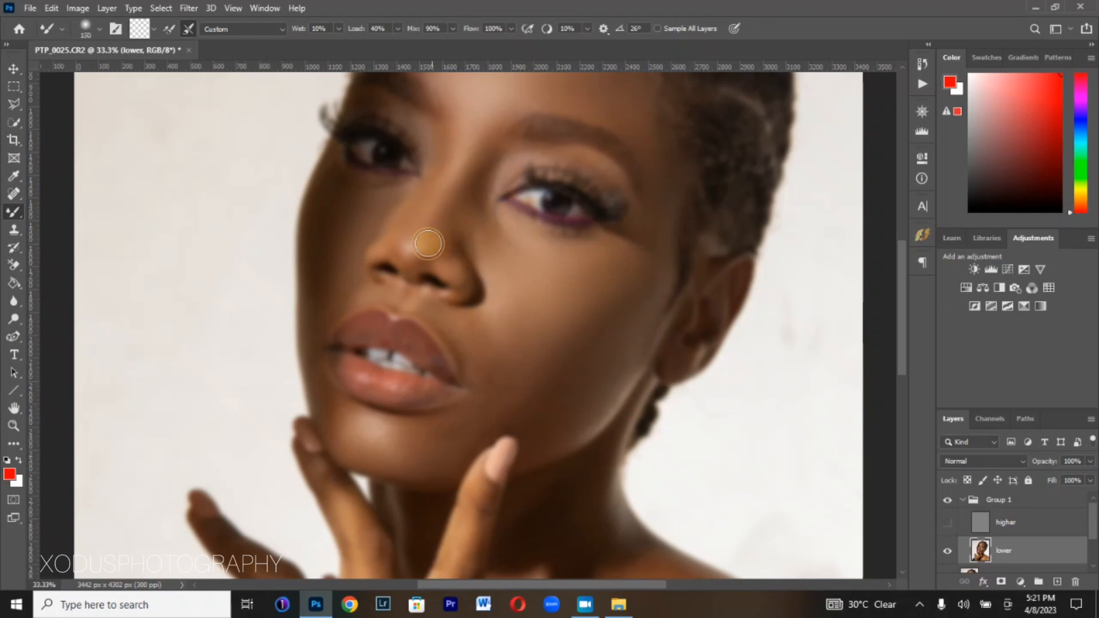
mouse_move(428, 244)
mouse_down()
mouse_move(415, 303)
mouse_move(456, 335)
mouse_move(451, 319)
mouse_move(471, 332)
mouse_move(475, 316)
mouse_move(484, 400)
mouse_move(435, 442)
mouse_move(481, 412)
mouse_move(461, 427)
mouse_up()
Enlarge the Mixer Brush and smooth the lower cheek near the mouth corner and the cheekbone
key(bracketright)
key(bracketright)
key(bracketright)
mouse_move(499, 393)
mouse_down()
mouse_move(473, 344)
mouse_move(519, 349)
mouse_up()
mouse_move(608, 312)
mouse_down()
mouse_move(682, 259)
mouse_move(635, 292)
mouse_move(663, 281)
mouse_move(658, 293)
mouse_move(535, 373)
mouse_move(531, 387)
mouse_move(531, 318)
mouse_move(508, 319)
mouse_move(521, 294)
mouse_move(578, 350)
mouse_move(560, 320)
mouse_move(508, 325)
mouse_move(617, 343)
mouse_move(595, 352)
mouse_move(615, 336)
mouse_move(601, 315)
mouse_move(607, 290)
mouse_up()
Adjust the Mixer Brush size and even out the remaining tones on the shadowed and lit cheeks
key(bracketleft)
key(bracketright)
key(bracketright)
key(bracketleft)
key(bracketleft)
mouse_move(349, 259)
mouse_down()
mouse_move(323, 215)
mouse_move(320, 261)
mouse_move(344, 219)
mouse_move(405, 185)
mouse_move(353, 194)
mouse_move(341, 221)
mouse_move(347, 189)
mouse_move(337, 174)
mouse_move(395, 179)
mouse_move(432, 125)
mouse_move(438, 147)
mouse_move(422, 161)
mouse_move(439, 226)
mouse_move(488, 161)
mouse_move(445, 213)
mouse_move(467, 168)
mouse_move(412, 263)
mouse_move(446, 245)
mouse_move(496, 162)
mouse_move(546, 154)
mouse_move(461, 226)
mouse_move(451, 309)
mouse_move(426, 328)
mouse_move(436, 292)
mouse_move(421, 304)
mouse_move(444, 300)
mouse_move(427, 308)
mouse_move(373, 301)
mouse_move(406, 302)
mouse_move(397, 292)
mouse_move(381, 297)
mouse_move(395, 312)
mouse_move(346, 286)
mouse_move(409, 312)
mouse_move(543, 263)
mouse_move(633, 147)
mouse_move(577, 300)
mouse_up()
Set the Mixer Brush to 200 px and smooth the lit raised finger in front of the neck
scroll(451, 309, down, 5)
key(])
key(])
key(])
scroll(572, 311, down, 5)
key([)
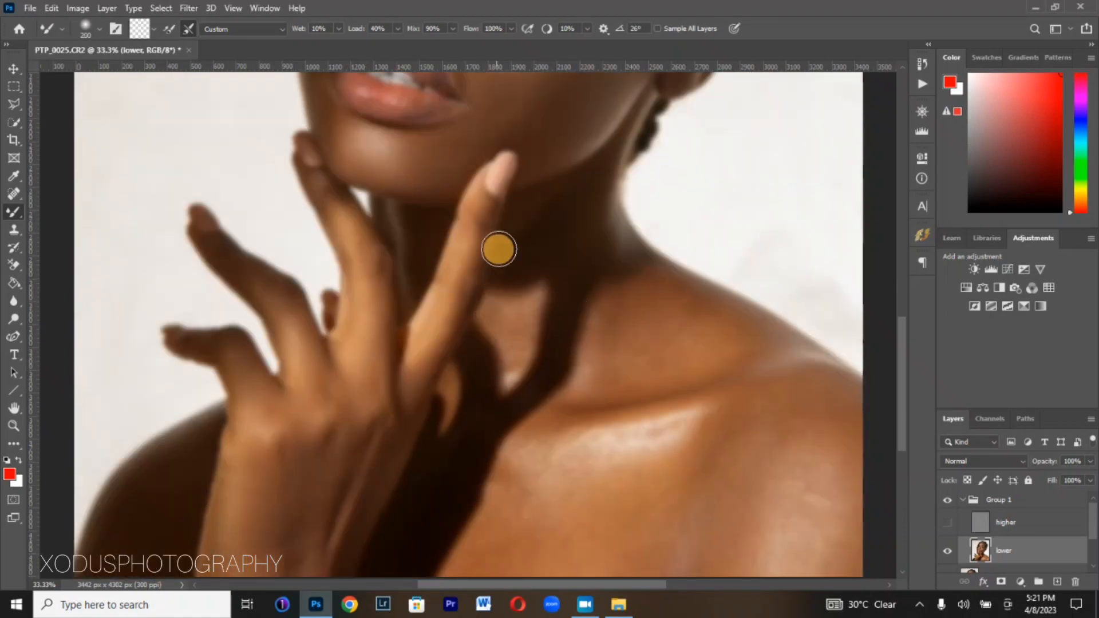
mouse_move(483, 215)
mouse_down()
mouse_move(459, 309)
mouse_move(453, 284)
mouse_move(452, 316)
mouse_move(429, 354)
mouse_move(389, 385)
mouse_move(372, 375)
mouse_move(362, 296)
mouse_up()
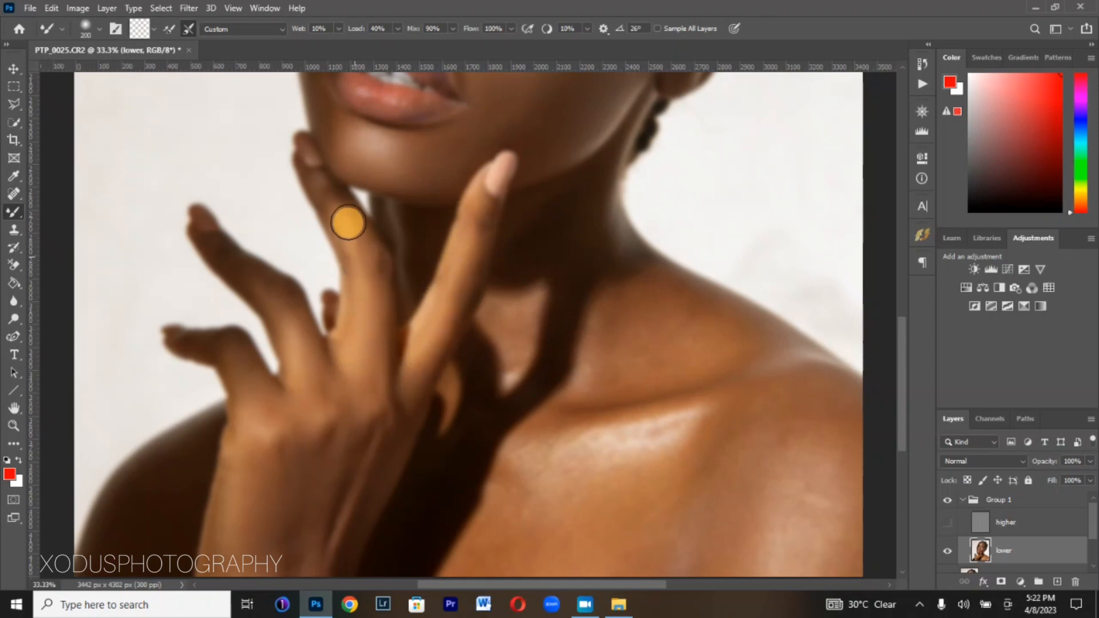
Smooth the finger touching the chin with a 125 px Mixer Brush, and the outstretched fingers with a slightly larger one
key(bracketleft)
key(bracketleft)
drag(327, 188, 359, 253)
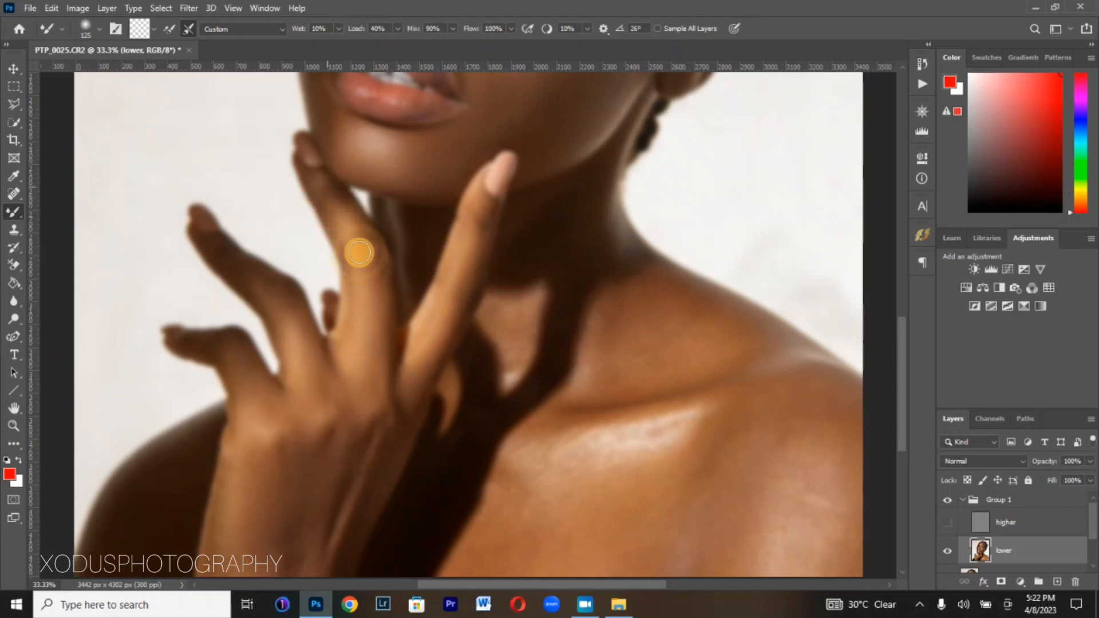
scroll(331, 322, down, 2)
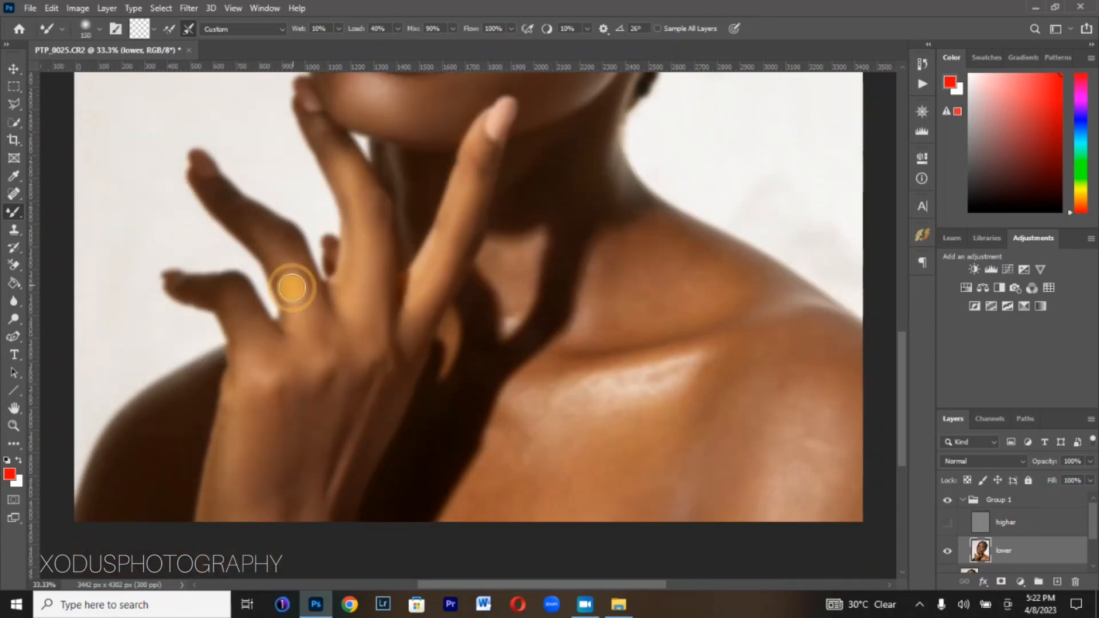
key(bracketright)
mouse_move(233, 196)
mouse_down()
mouse_move(297, 310)
mouse_move(222, 317)
mouse_move(228, 301)
mouse_move(242, 306)
mouse_move(264, 339)
mouse_move(299, 361)
mouse_up()
Blend the knuckles and the back of the hand down to the wrist, enlarging the Mixer Brush beyond 200 px
scroll(457, 223, down, 3)
mouse_move(383, 309)
mouse_down()
mouse_move(324, 414)
mouse_move(354, 401)
mouse_move(335, 380)
mouse_up()
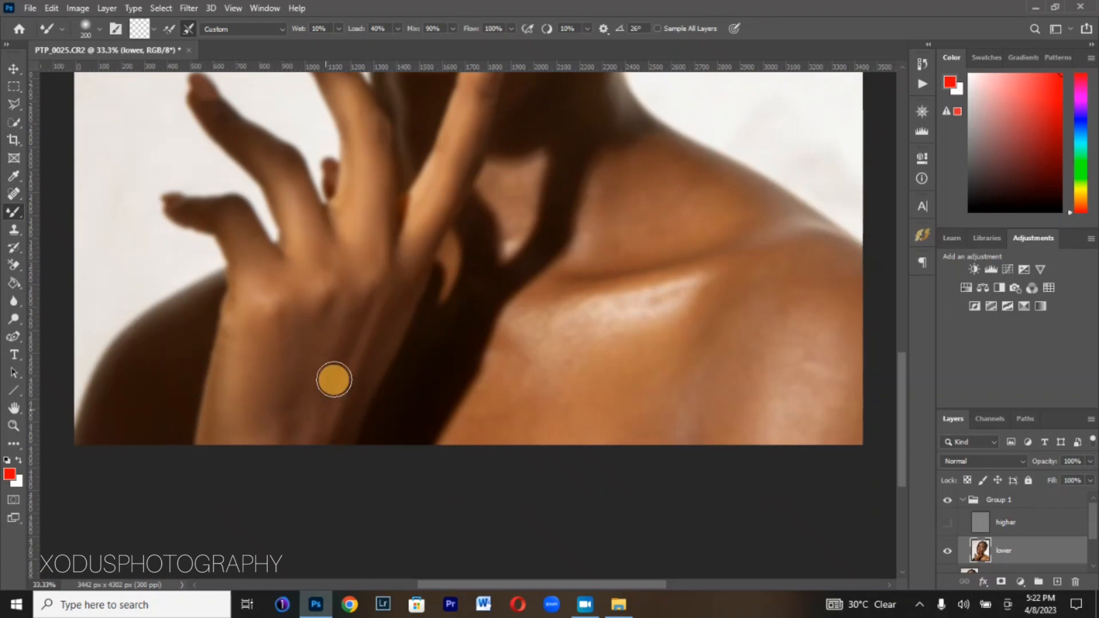
key(bracketright)
mouse_move(257, 356)
mouse_down()
mouse_move(239, 402)
mouse_move(267, 329)
mouse_move(288, 353)
mouse_move(284, 395)
mouse_move(338, 290)
mouse_move(314, 321)
mouse_move(340, 308)
mouse_up()
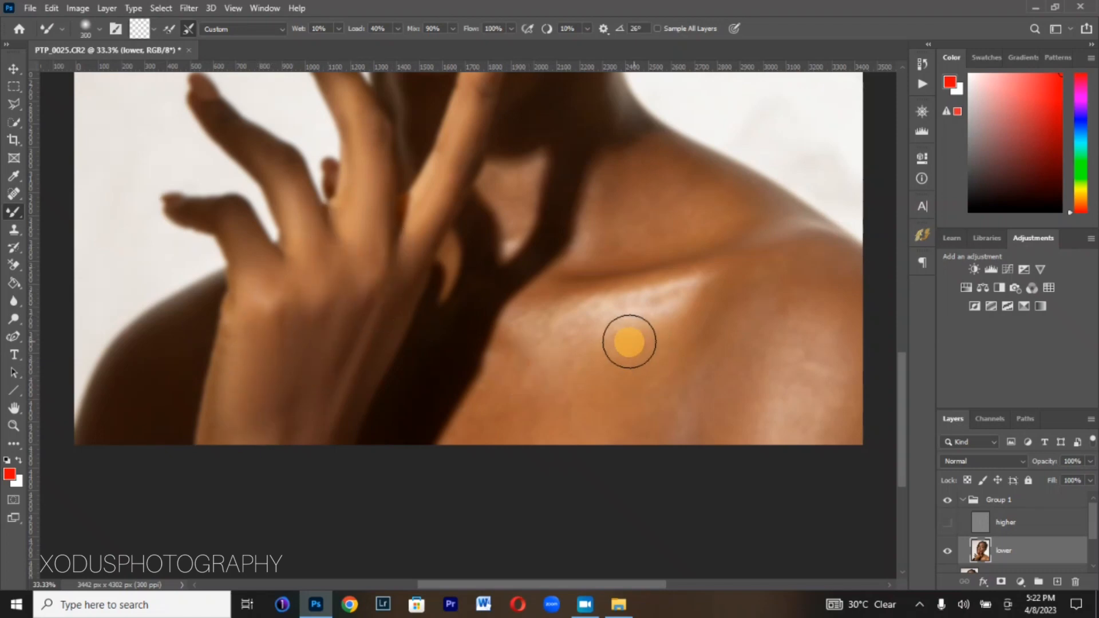
Smooth the bright highlight below the collarbone with Mixer Brush sizes between 175 and 300 px
key(bracketright)
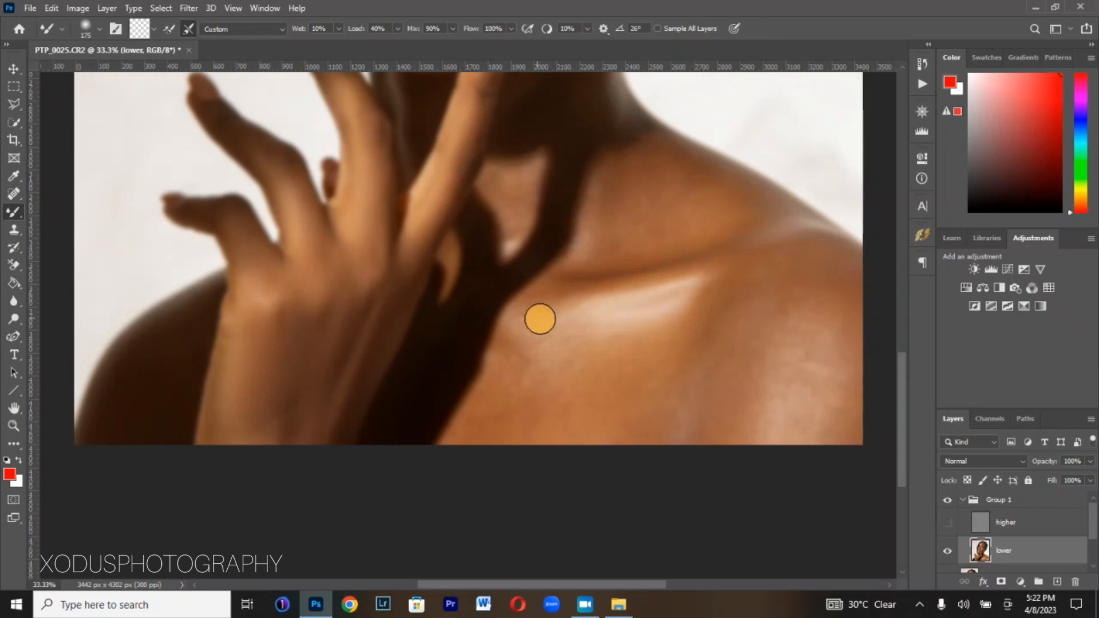
mouse_move(520, 335)
mouse_down()
mouse_move(687, 305)
mouse_move(671, 286)
mouse_up()
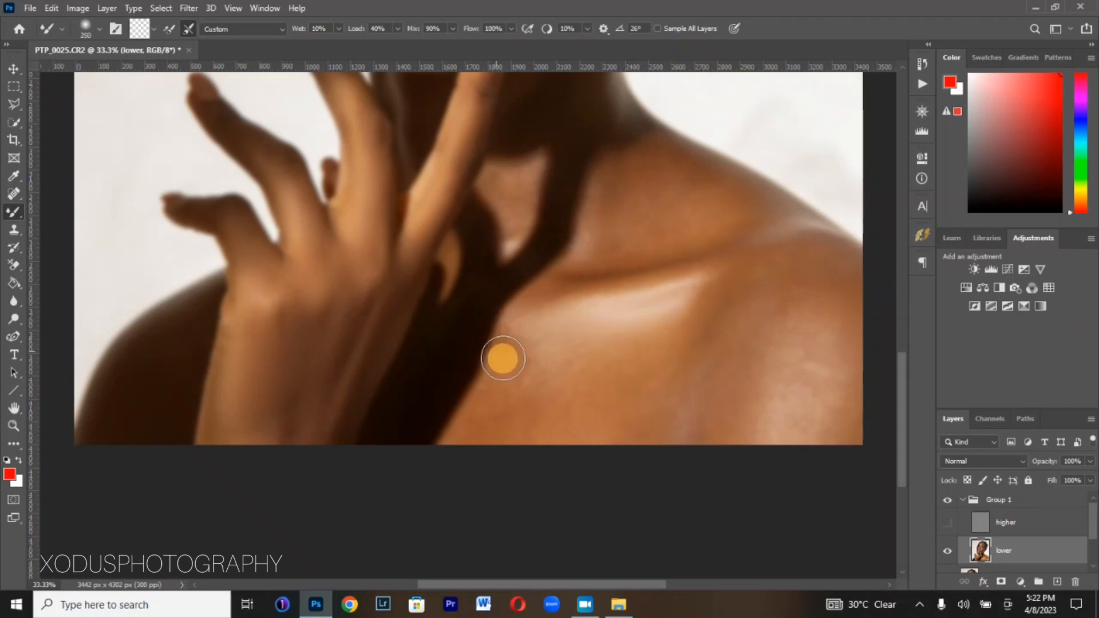
mouse_move(511, 372)
mouse_down()
mouse_move(519, 391)
mouse_move(532, 321)
mouse_up()
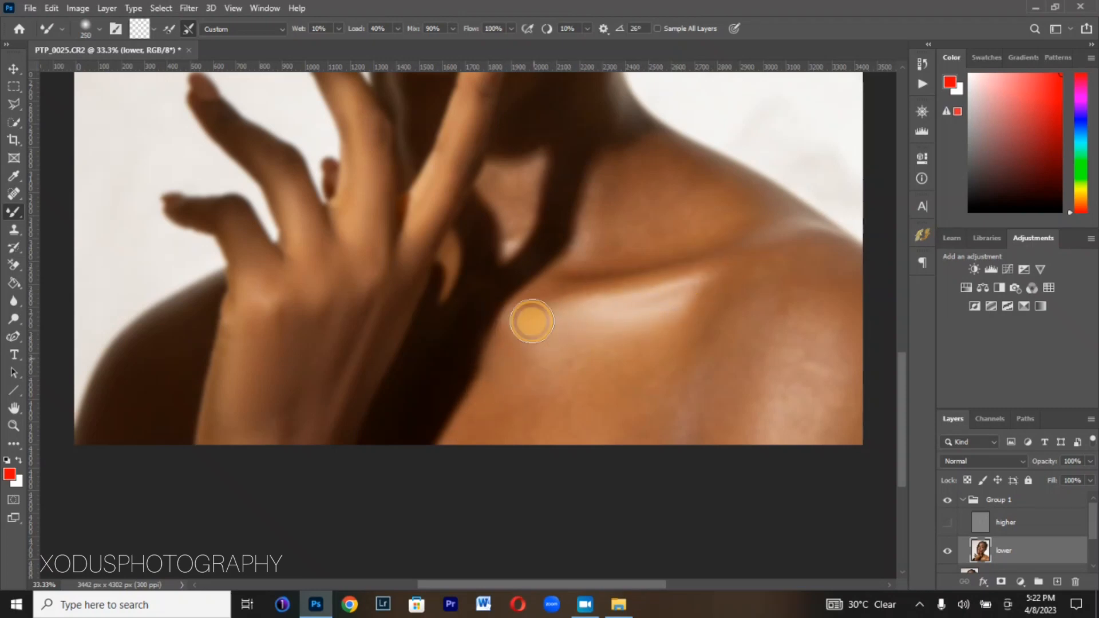
Blend the upper chest and the front of the shoulder with a 300 px Mixer Brush
key(])
mouse_move(554, 393)
mouse_down()
mouse_move(569, 412)
mouse_move(537, 400)
mouse_move(557, 419)
mouse_move(645, 378)
mouse_move(660, 454)
mouse_up()
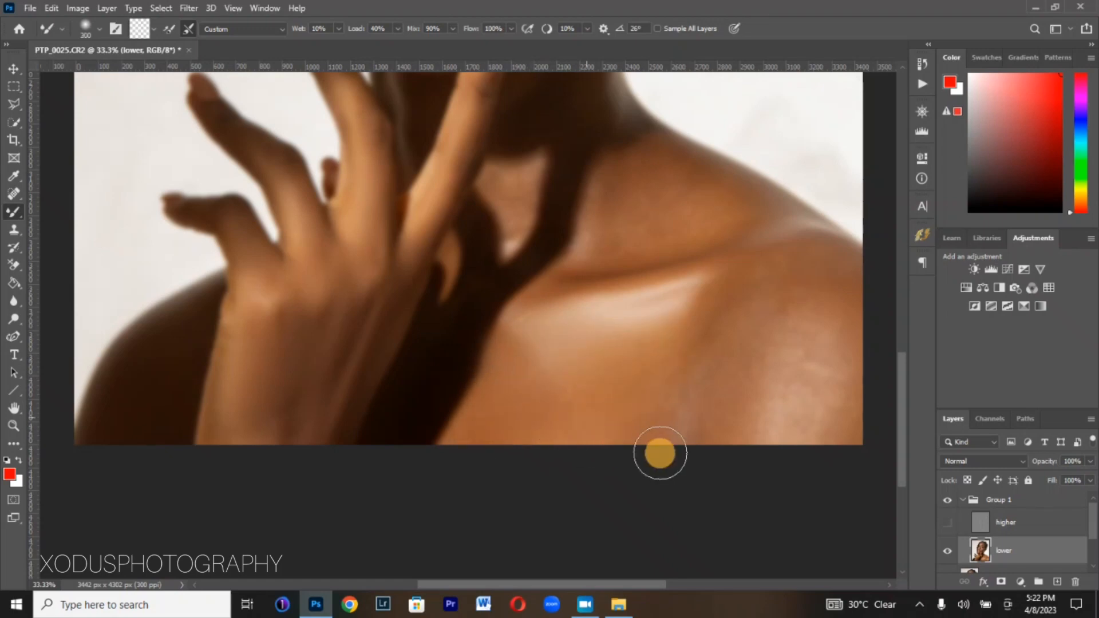
mouse_move(699, 310)
mouse_down()
mouse_move(746, 271)
mouse_move(727, 416)
mouse_move(735, 285)
mouse_move(769, 312)
mouse_move(816, 288)
mouse_move(798, 255)
mouse_move(787, 258)
mouse_move(816, 241)
mouse_move(843, 313)
mouse_move(825, 429)
mouse_move(777, 423)
mouse_move(763, 333)
mouse_move(748, 399)
mouse_move(778, 430)
mouse_up()
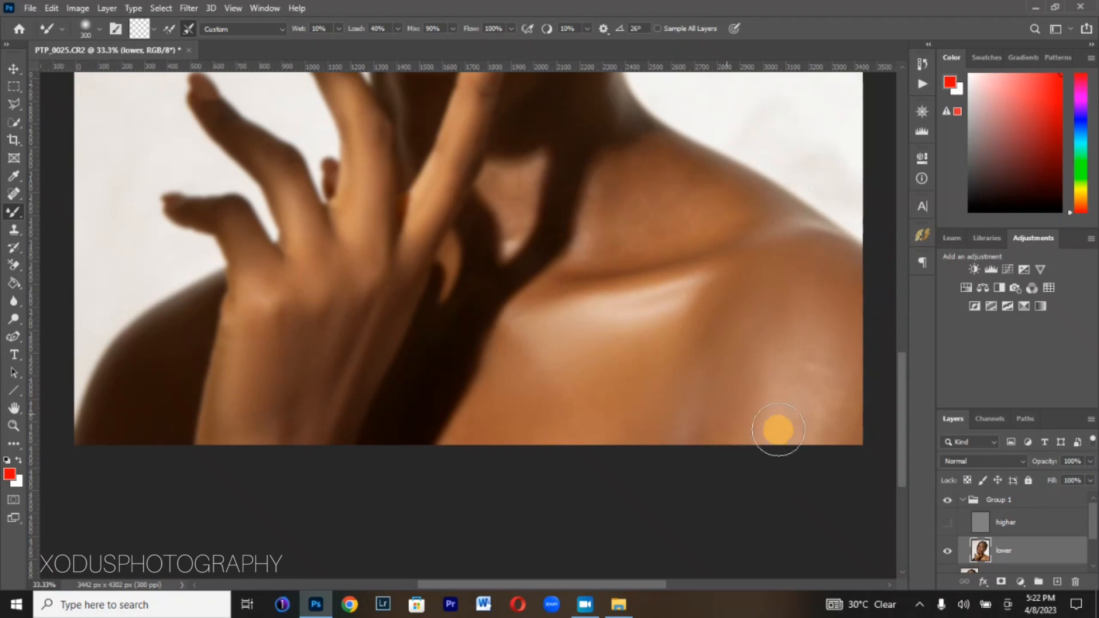
Shrink the Mixer Brush to between 125 and 175 px and smooth the shadow along the collarbone
key(bracketleft)
key(bracketleft)
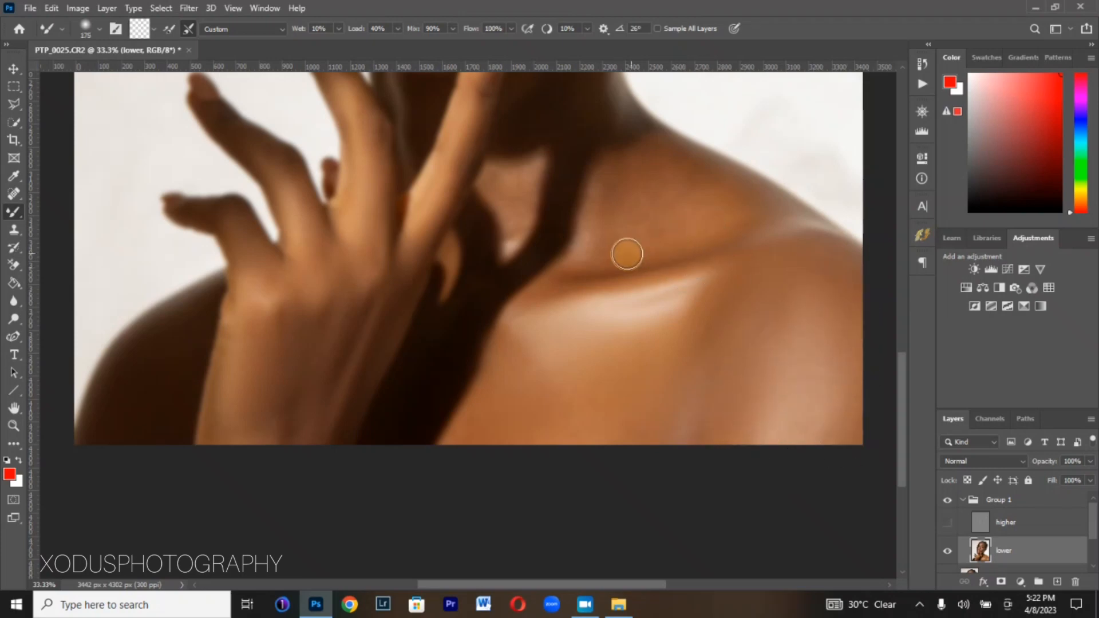
drag(627, 253, 584, 270)
mouse_move(688, 235)
mouse_down()
mouse_move(637, 266)
mouse_move(665, 261)
mouse_move(560, 279)
mouse_up()
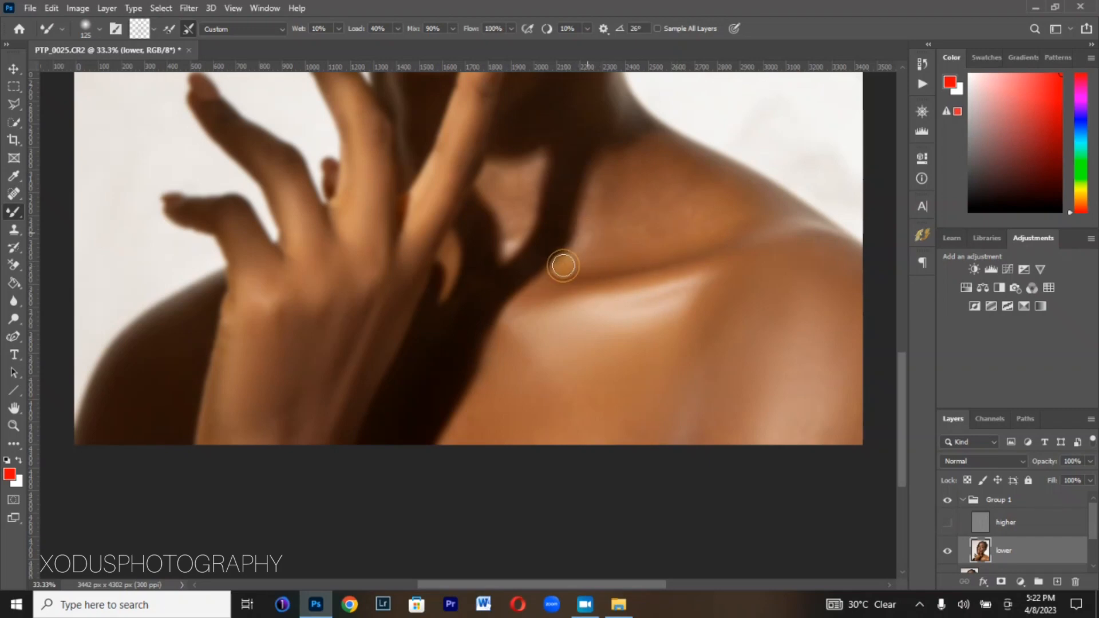
Enlarge the Mixer Brush to 200 px and blend the skin between the neck and the shoulder
key(bracketright)
key(bracketright)
key(bracketright)
mouse_move(596, 182)
mouse_down()
mouse_move(594, 234)
mouse_move(614, 165)
mouse_move(624, 169)
mouse_move(606, 220)
mouse_move(616, 187)
mouse_move(675, 166)
mouse_up()
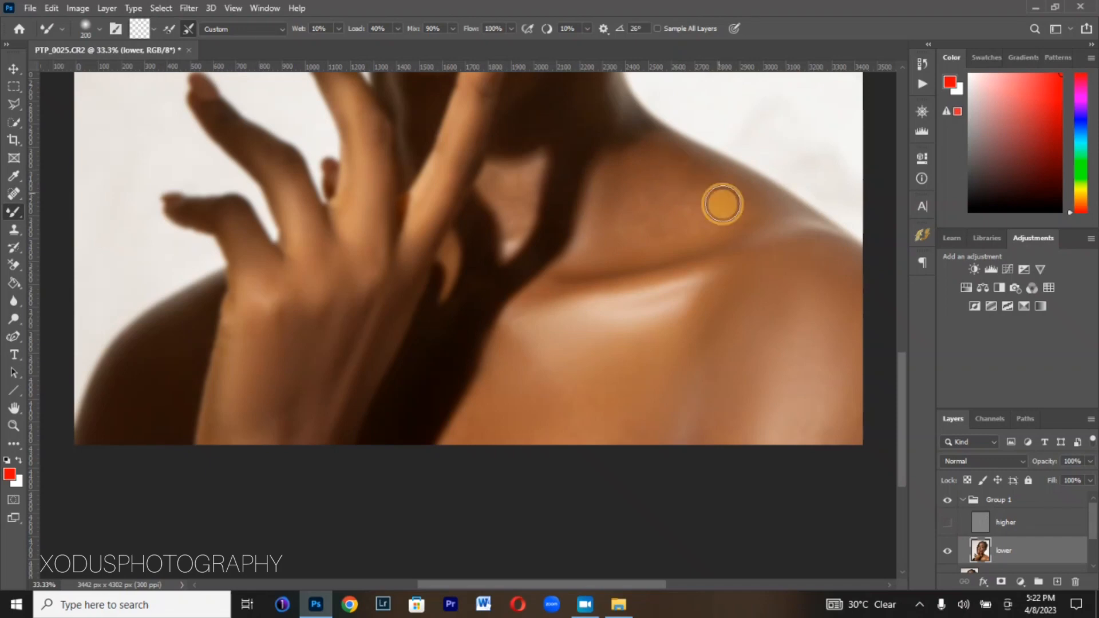
Smooth the shoulder skin, the lit patch on the neck and the surrounding neck shadow with a 175 to 200 px Mixer Brush
mouse_move(723, 204)
mouse_down()
mouse_move(681, 168)
mouse_move(761, 205)
mouse_move(714, 225)
mouse_move(668, 196)
mouse_move(640, 200)
mouse_move(645, 226)
mouse_move(665, 234)
mouse_move(674, 221)
mouse_move(651, 208)
mouse_move(612, 220)
mouse_move(615, 233)
mouse_move(523, 188)
mouse_move(525, 214)
mouse_move(540, 159)
mouse_move(513, 245)
mouse_up()
key(bracketleft)
key(bracketleft)
key(bracketleft)
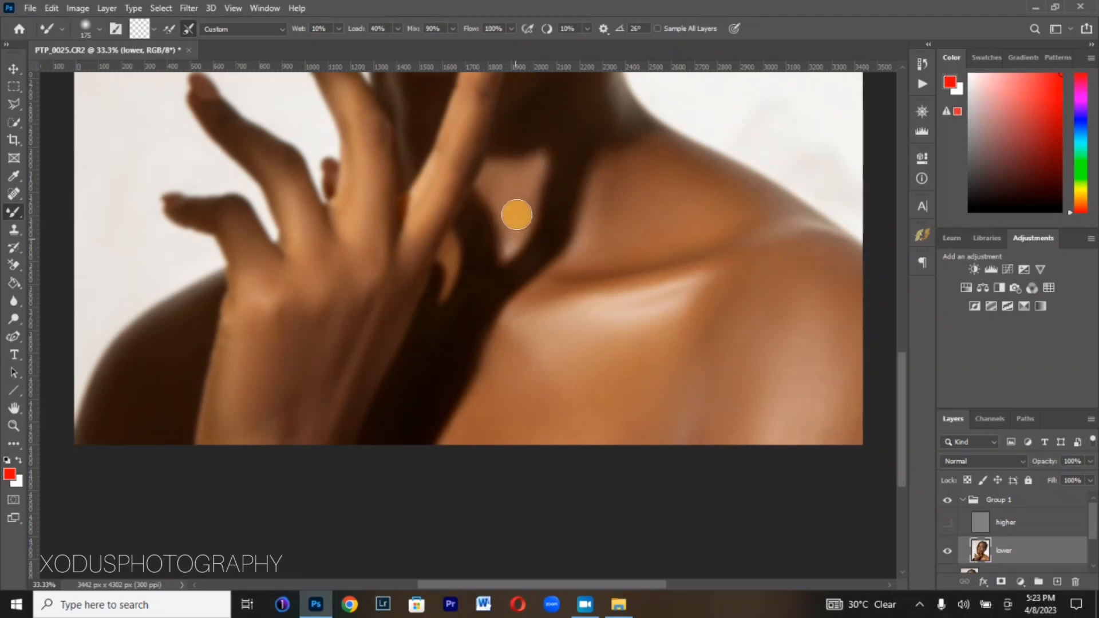
key(bracketright)
scroll(561, 125, up, 3)
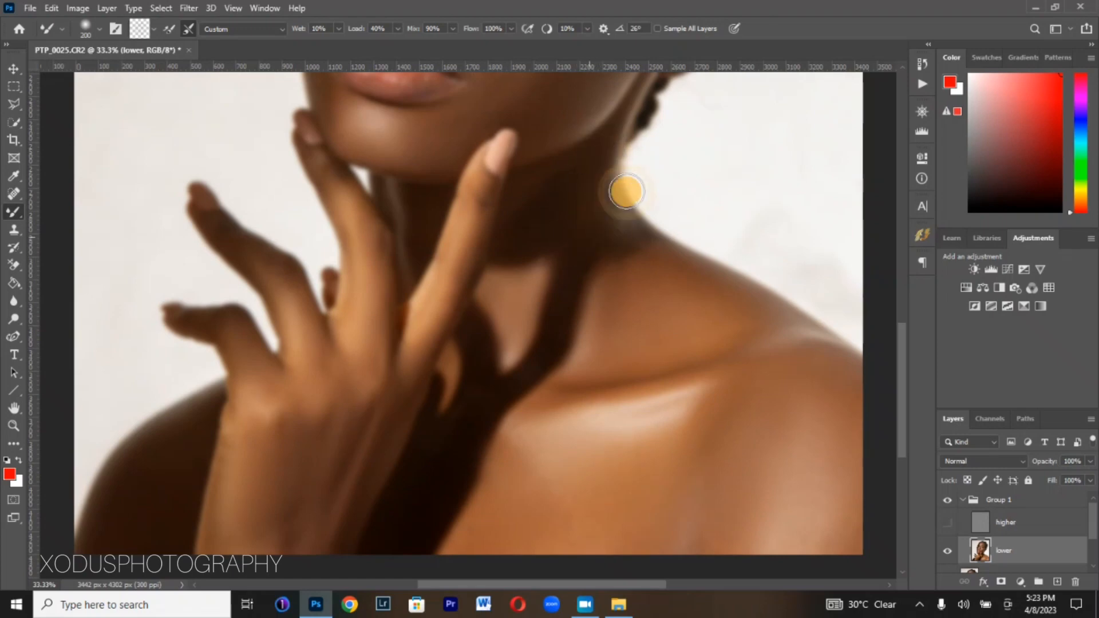
drag(545, 227, 526, 232)
key(bracketleft)
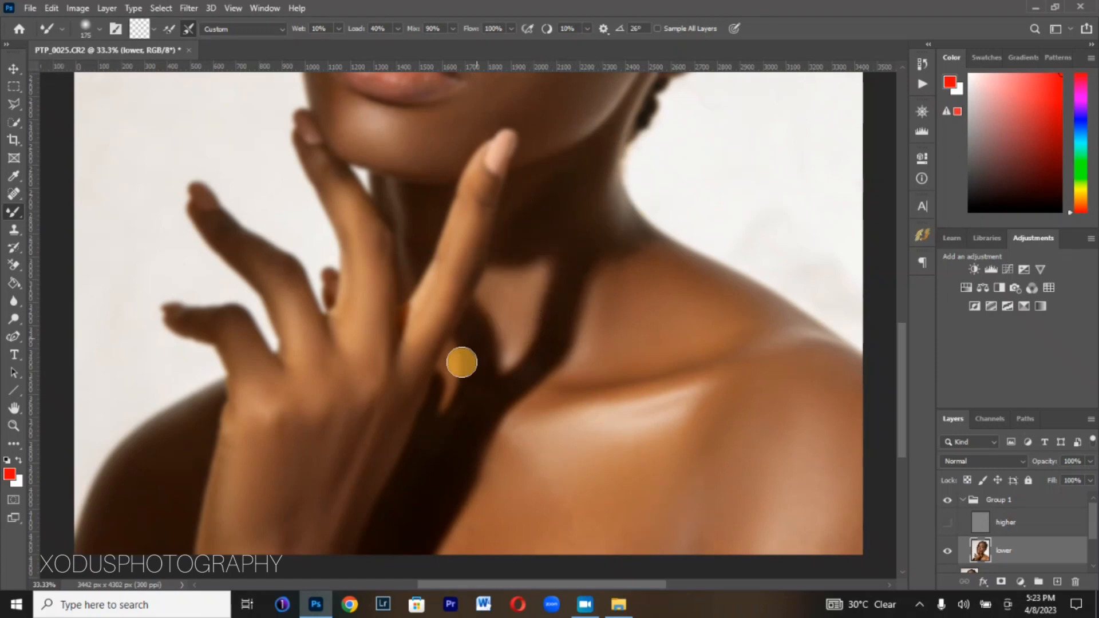
Blend the small lit patch beside the hand and the chest shadow below it with Mixer Brush sizes between 125 and 200 px
scroll(456, 364, down, 2)
drag(459, 288, 448, 317)
key(bracketright)
key(bracketright)
key(bracketright)
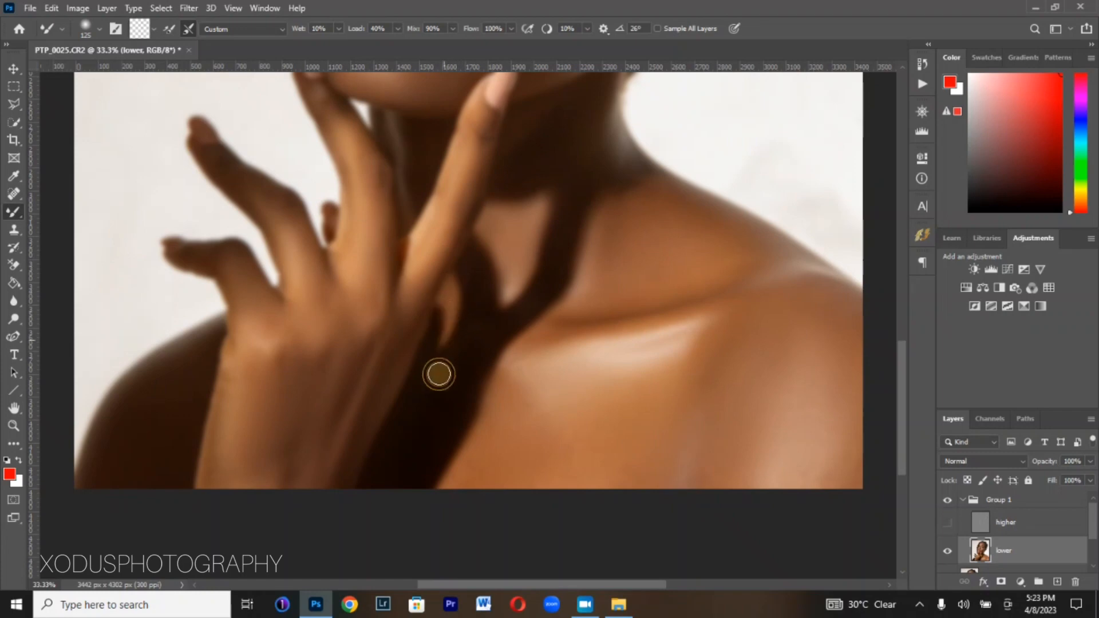
drag(428, 415, 438, 395)
key(bracketright)
key(bracketright)
drag(404, 457, 410, 462)
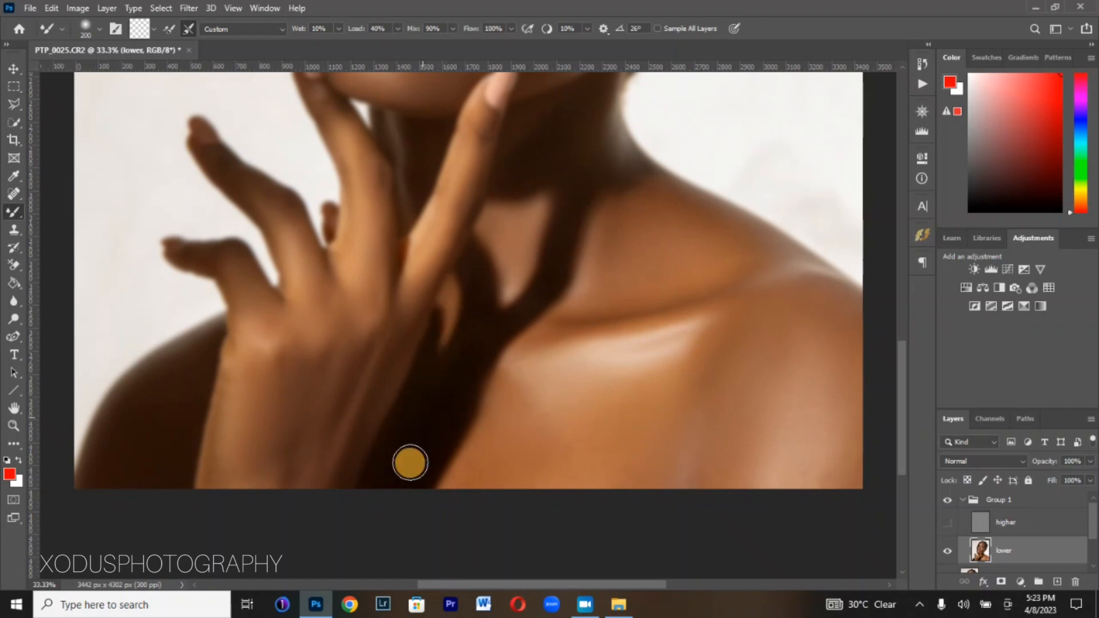
Smooth the dark shoulder behind the hand with a Mixer Brush of about 250 px
mouse_move(144, 403)
mouse_down()
mouse_move(107, 462)
mouse_move(120, 431)
mouse_move(170, 386)
mouse_move(155, 414)
mouse_move(167, 389)
mouse_move(150, 407)
mouse_move(141, 393)
mouse_move(156, 440)
mouse_move(145, 468)
mouse_up()
key(bracketleft)
key(bracketleft)
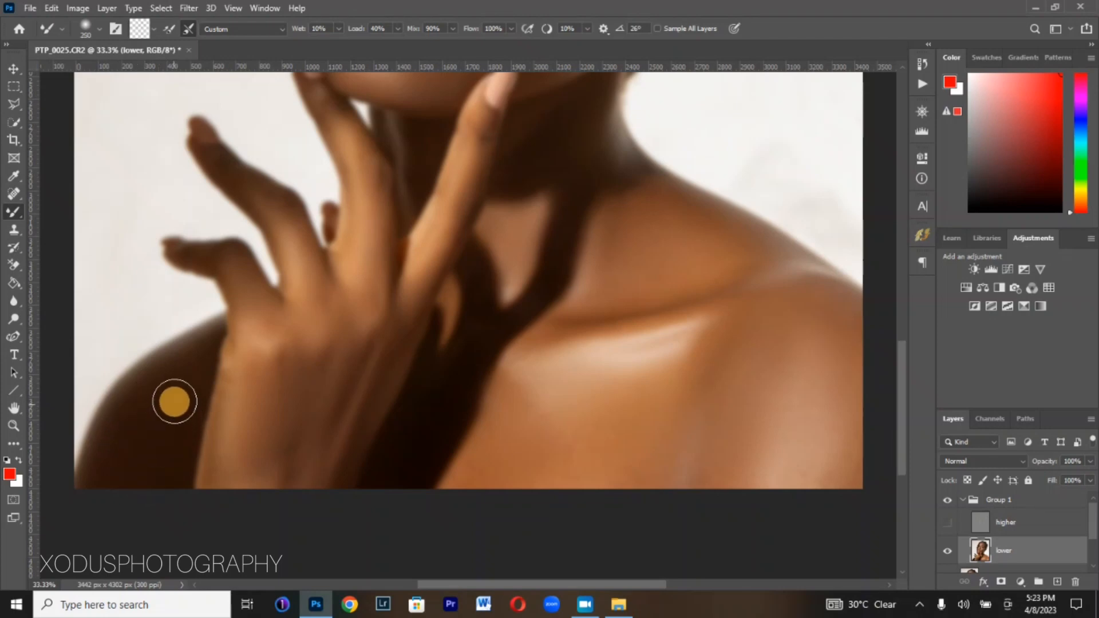
drag(191, 359, 153, 406)
Reduce the Mixer Brush to between 150 and 175 px and blend the shadowed neck between the fingers
scroll(339, 368, up, 3)
key(bracketleft)
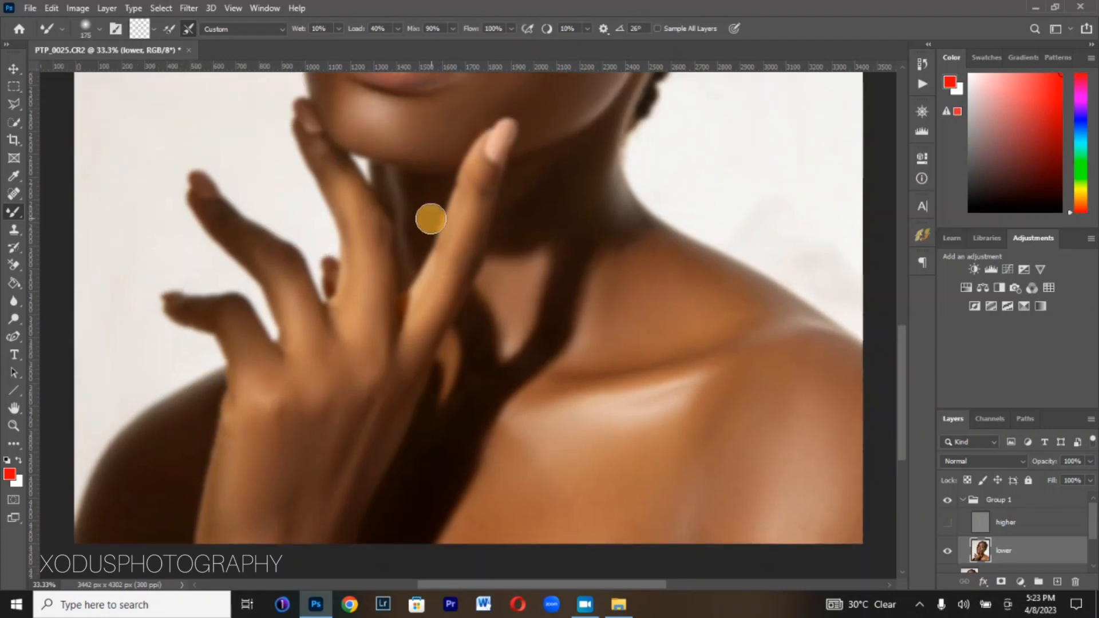
mouse_move(409, 234)
mouse_down()
mouse_move(399, 191)
mouse_move(427, 240)
mouse_move(463, 214)
mouse_up()
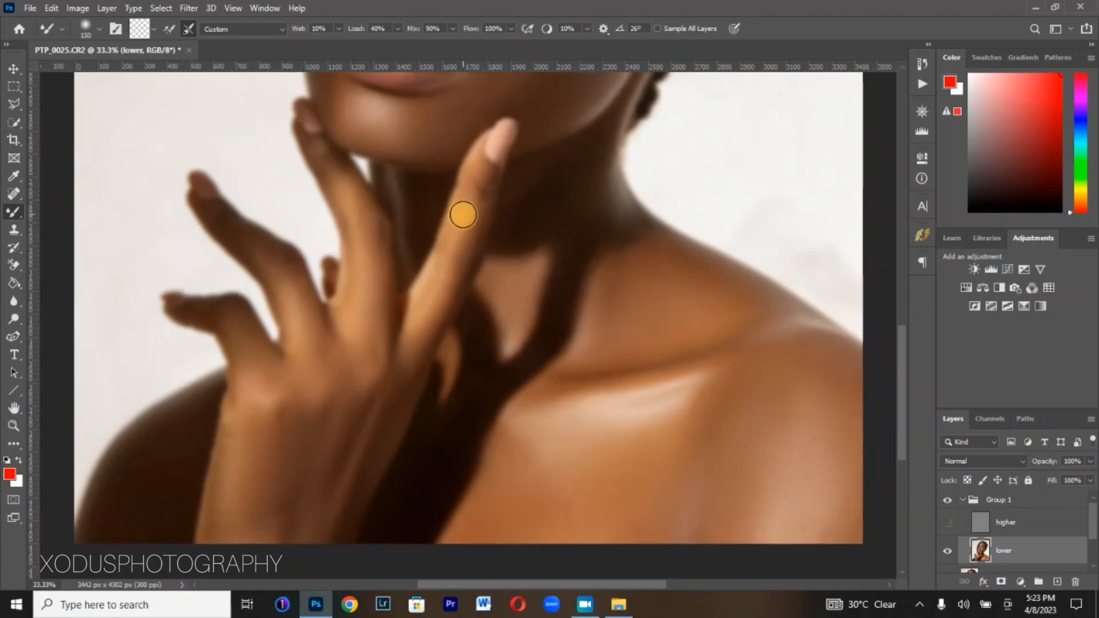
Enlarge the Mixer Brush and blend the cheek between nose, jaw and ear, finishing with a 300 px brush
scroll(465, 213, down, 3)
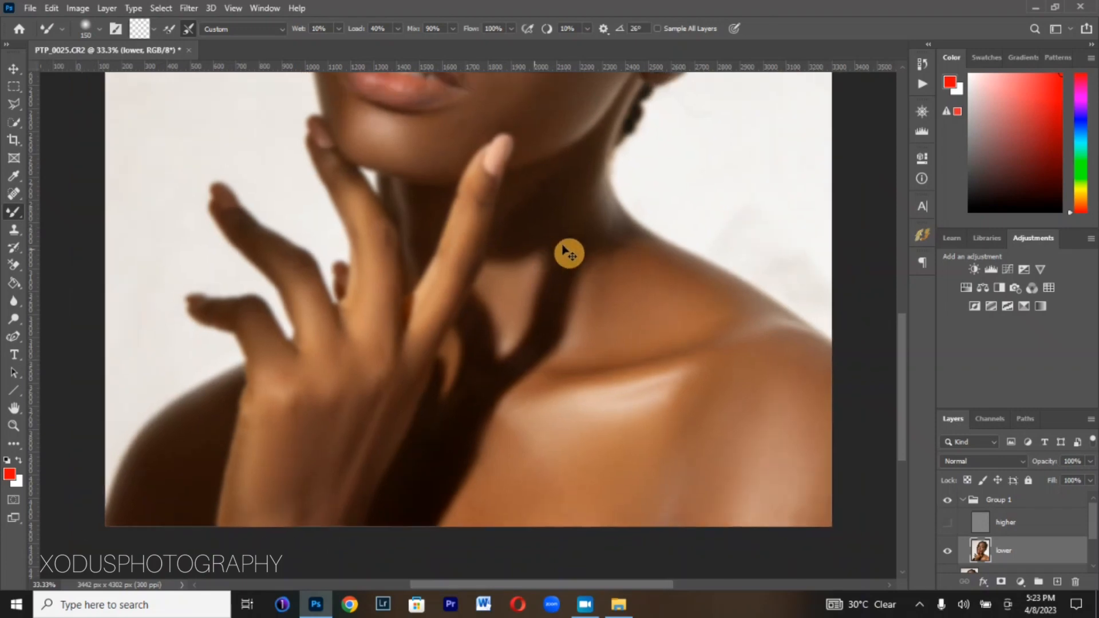
key(ctrl+plus)
key(ctrl+plus)
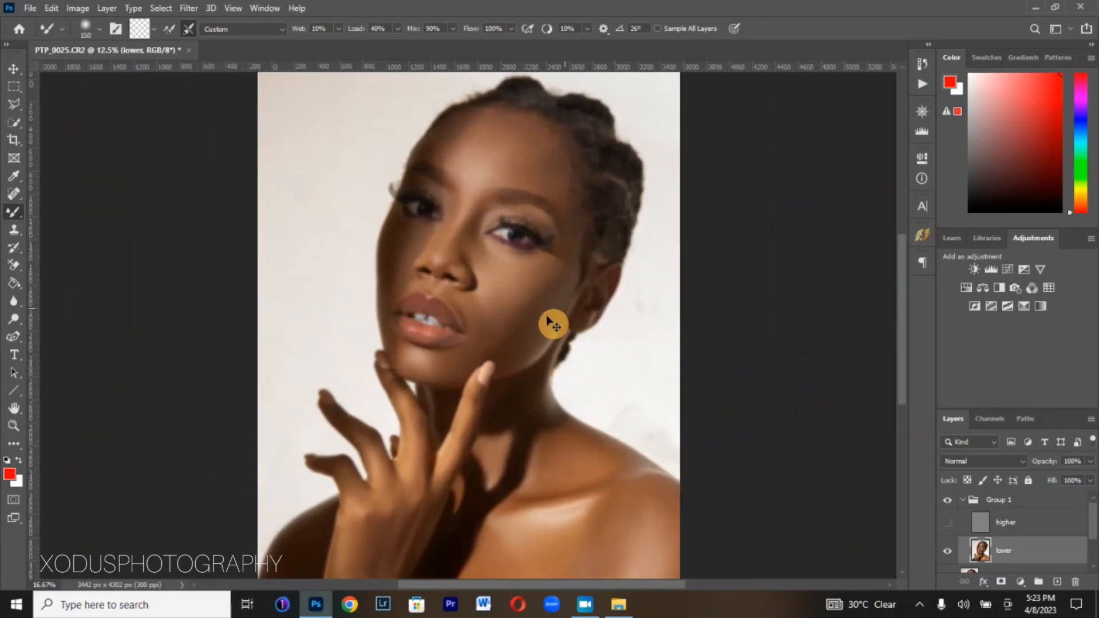
scroll(639, 326, up, 1)
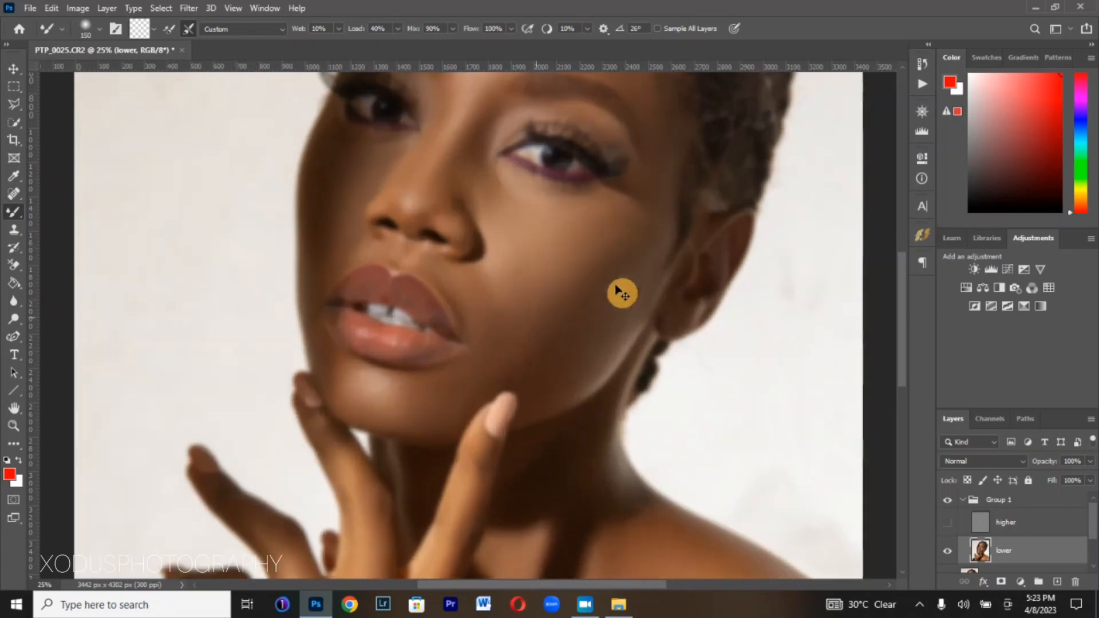
key(bracketright)
key(bracketright)
key(bracketright)
key(bracketright)
key(bracketright)
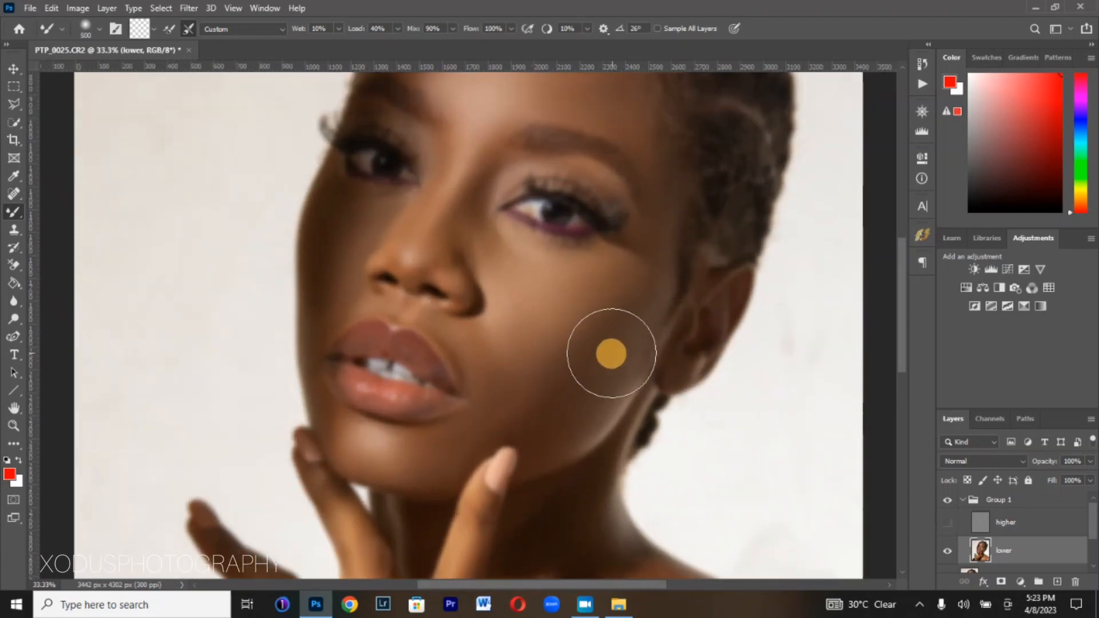
key(bracketleft)
mouse_move(568, 363)
mouse_down()
mouse_move(608, 354)
mouse_move(605, 368)
mouse_move(555, 285)
mouse_move(564, 310)
mouse_move(555, 380)
mouse_move(604, 361)
mouse_up()
key(bracketleft)
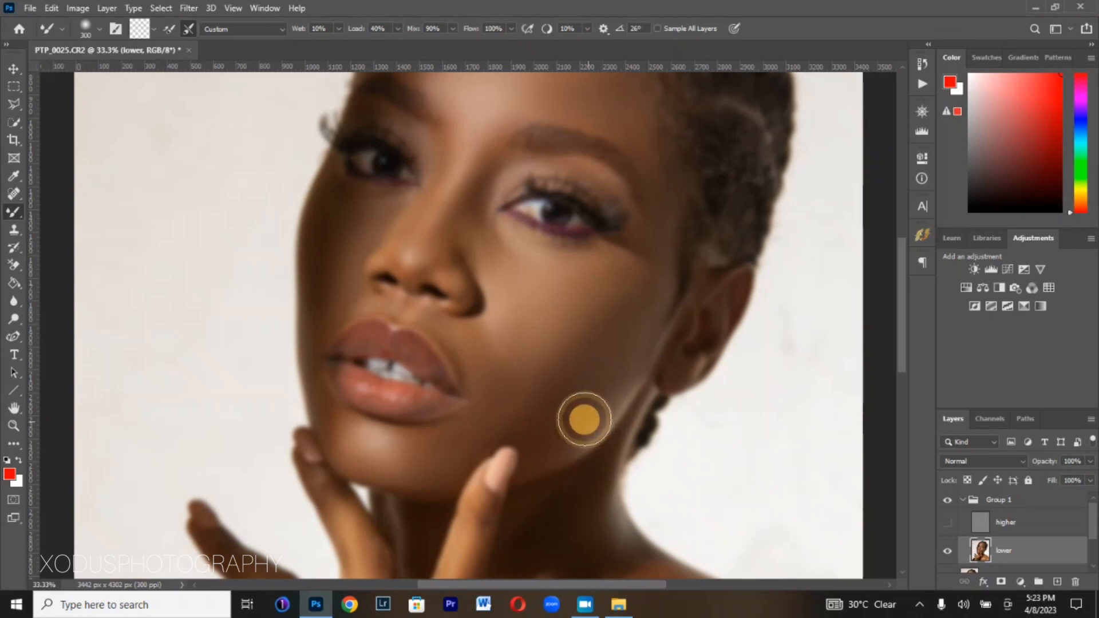
mouse_move(510, 344)
mouse_down()
mouse_move(520, 332)
mouse_move(542, 368)
mouse_move(581, 361)
mouse_move(656, 282)
mouse_move(651, 343)
mouse_up()
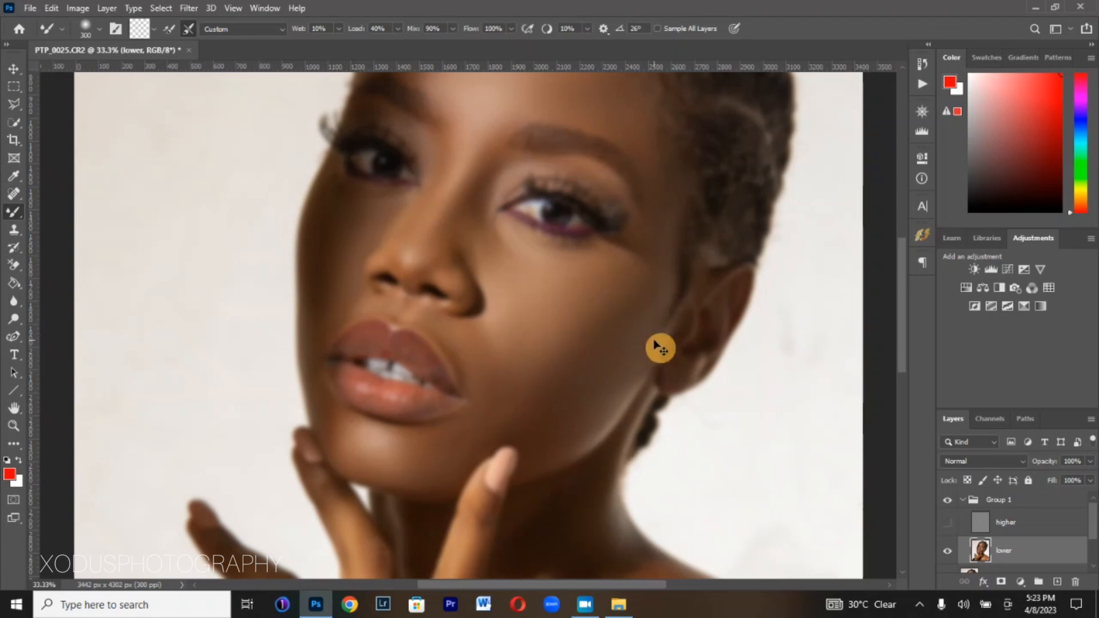
Make the "higher" layer visible again and toggle Group 1 off and on to compare the whole portrait before and after
key(ctrl+minus)
key(ctrl+minus)
key(ctrl+minus)
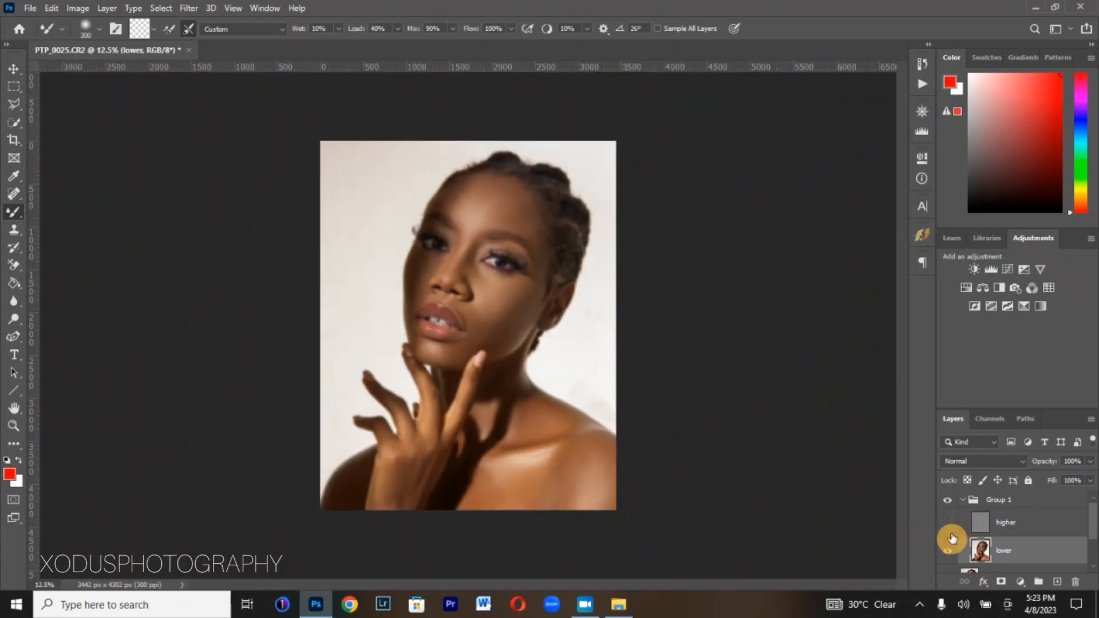
click(948, 524)
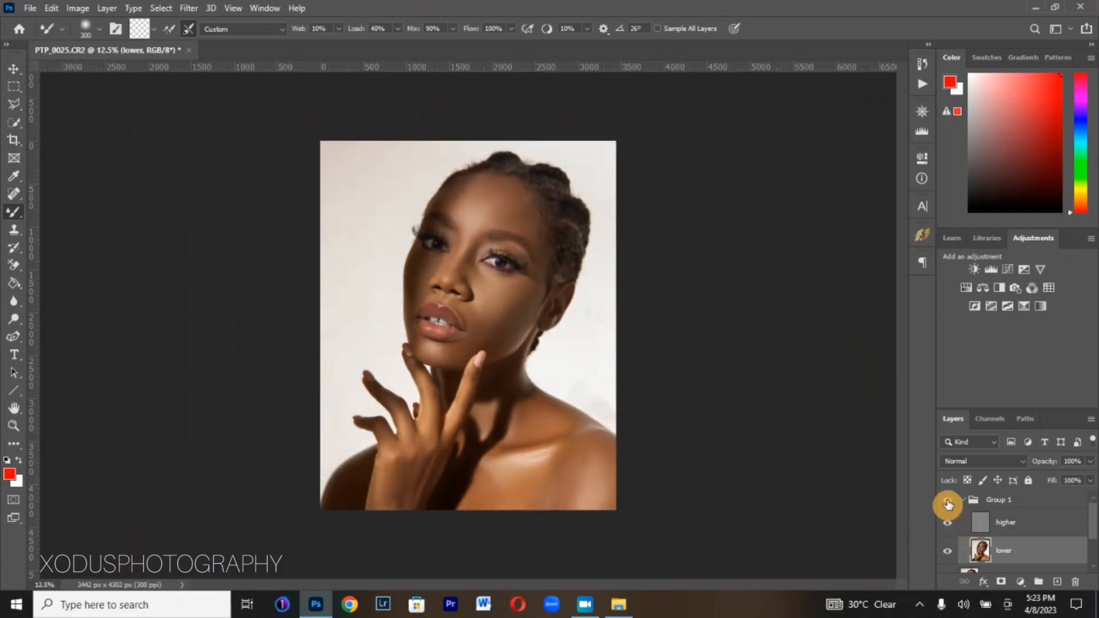
click(949, 504)
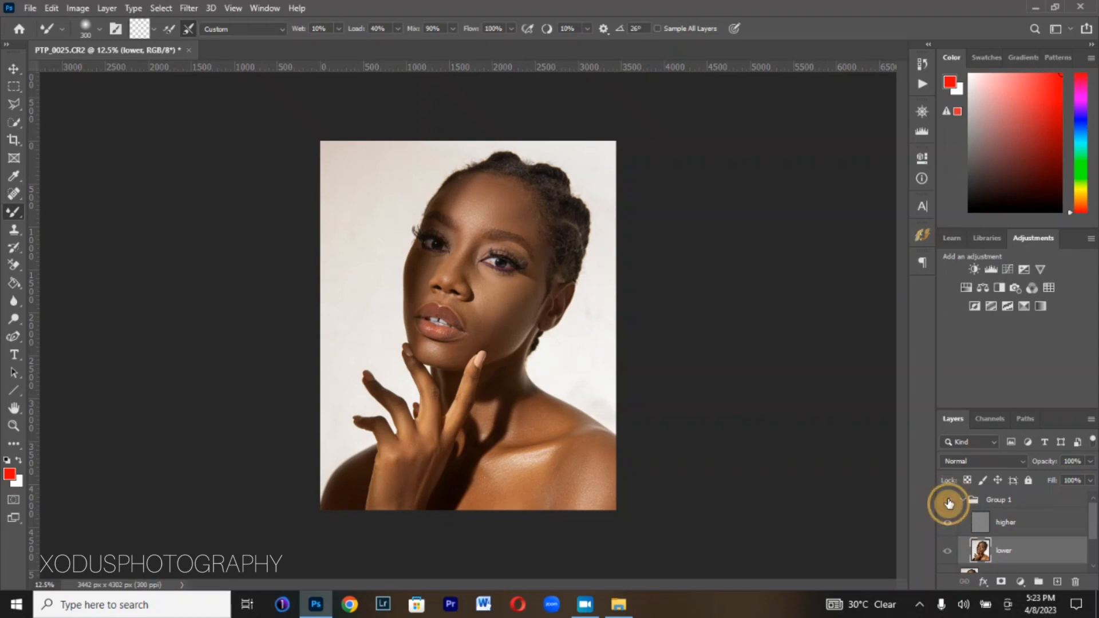
click(949, 503)
click(949, 503)
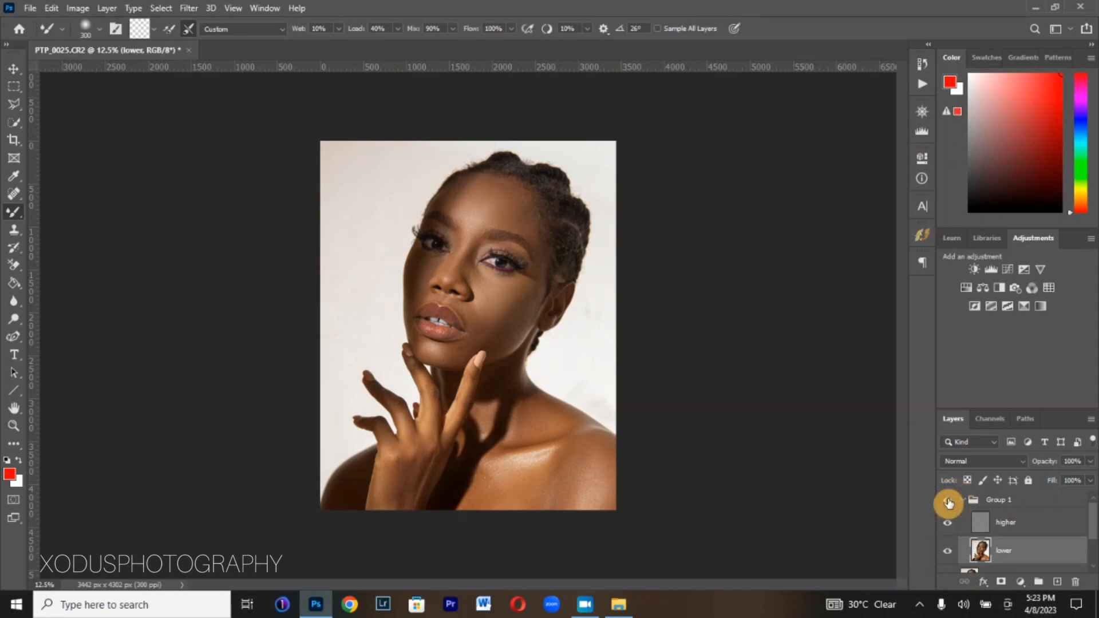
click(949, 503)
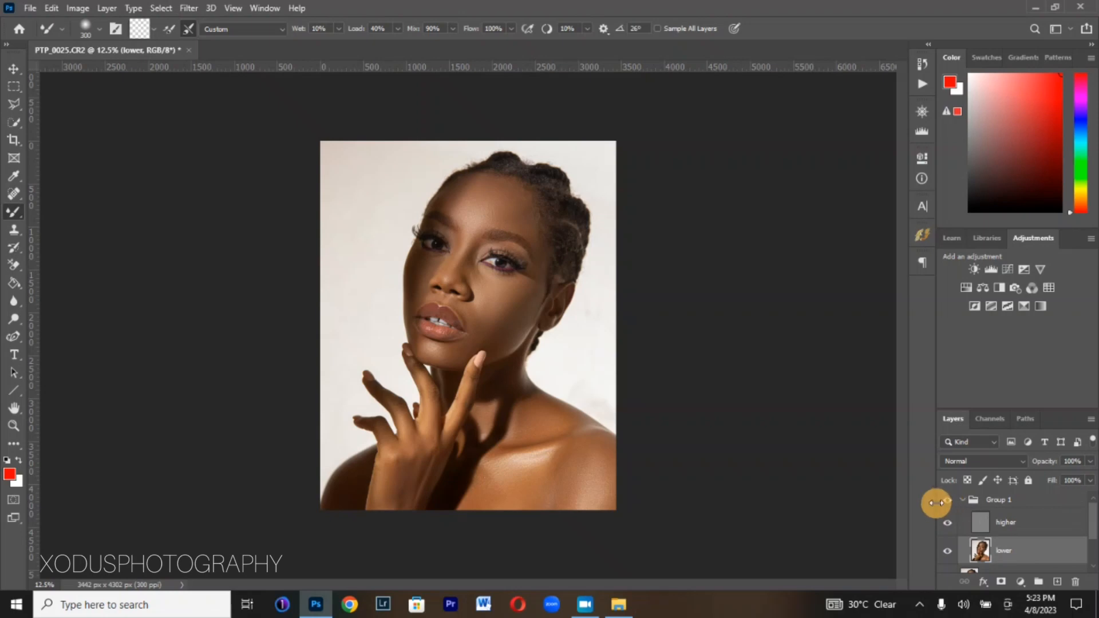
Examine the forehead and eye area at 100% with Group 1 toggled off and on, and review the whole portrait
scroll(633, 463, up, 4)
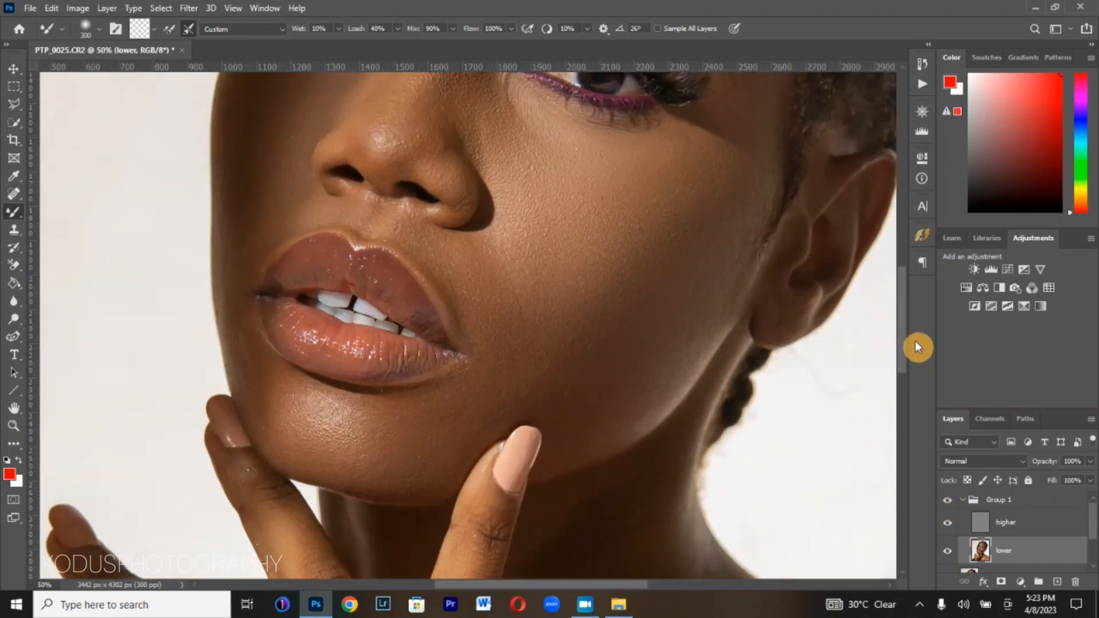
drag(904, 344, 905, 275)
key(ctrl+plus)
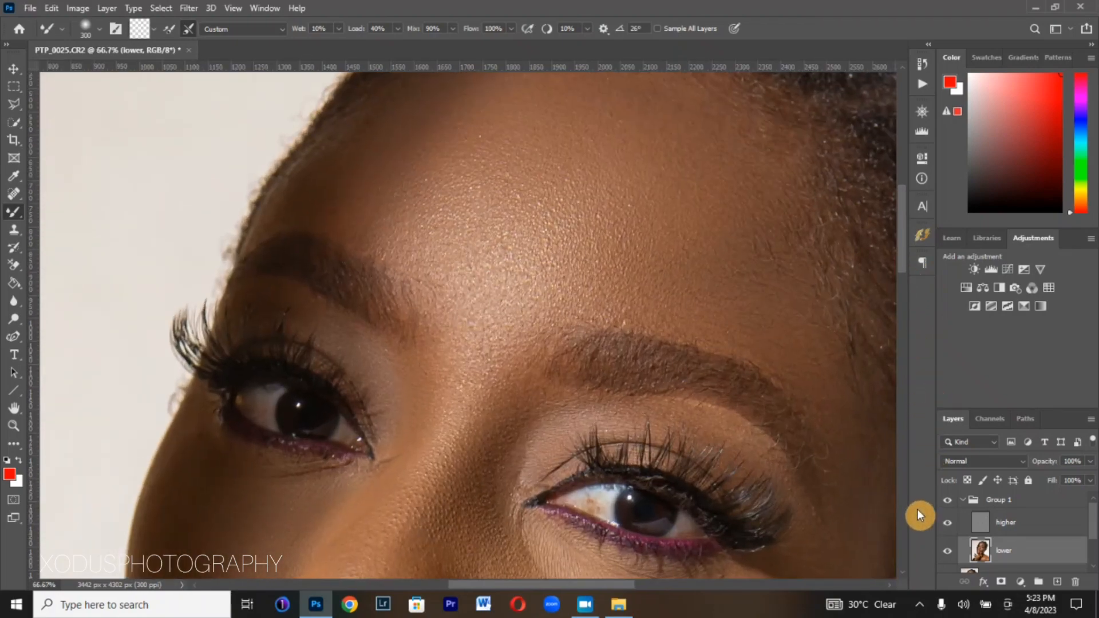
key(ctrl+plus)
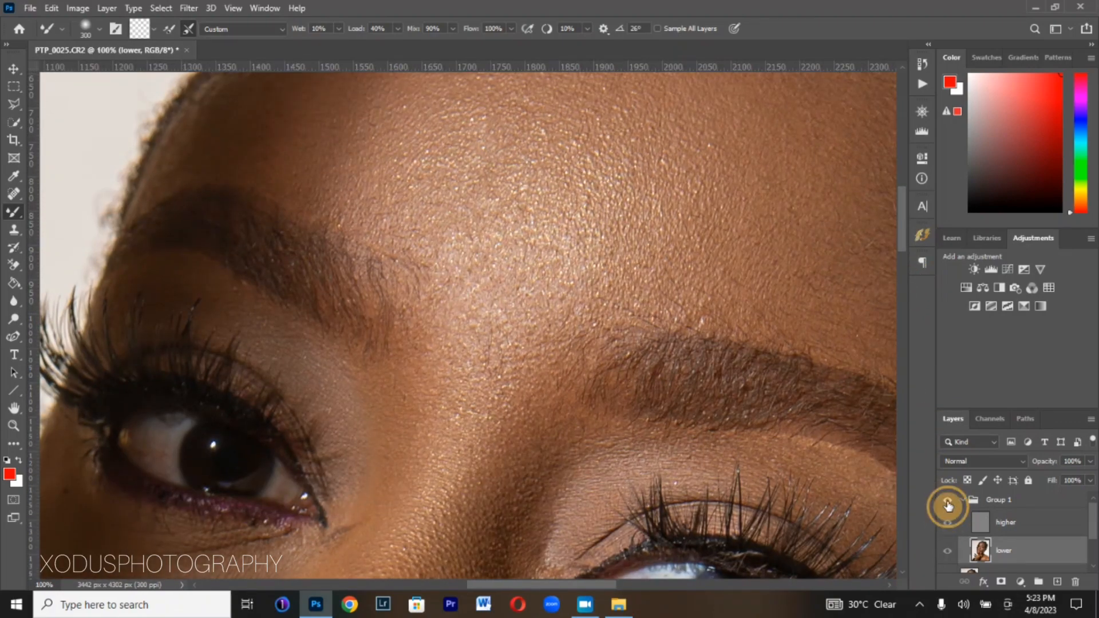
click(948, 503)
click(948, 503)
click(948, 504)
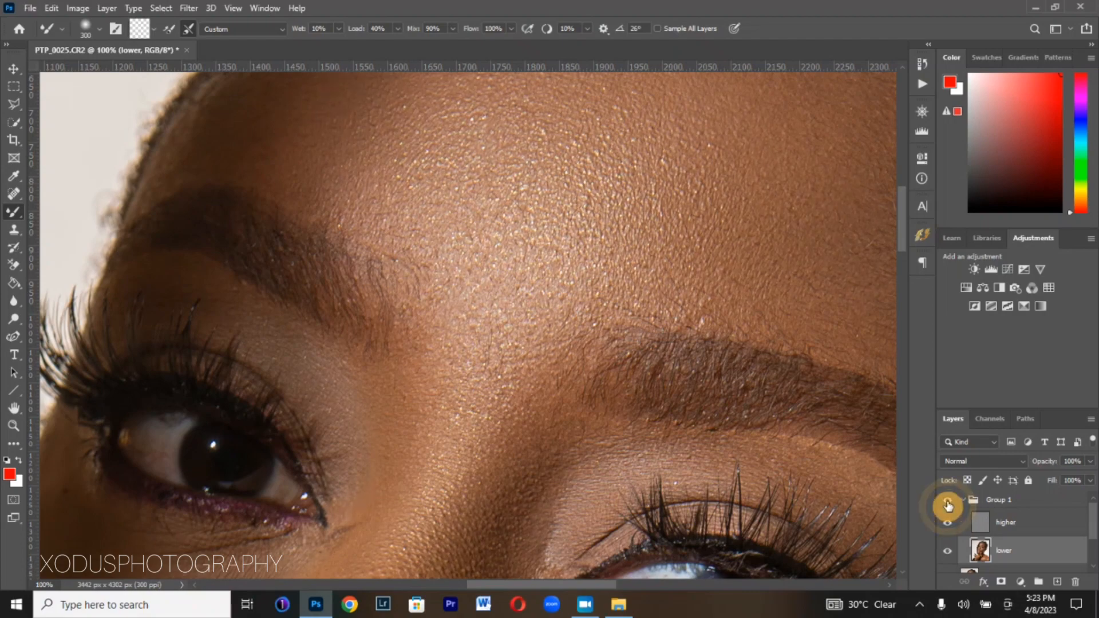
key(ctrl+minus)
key(ctrl+minus)
key(ctrl+minus)
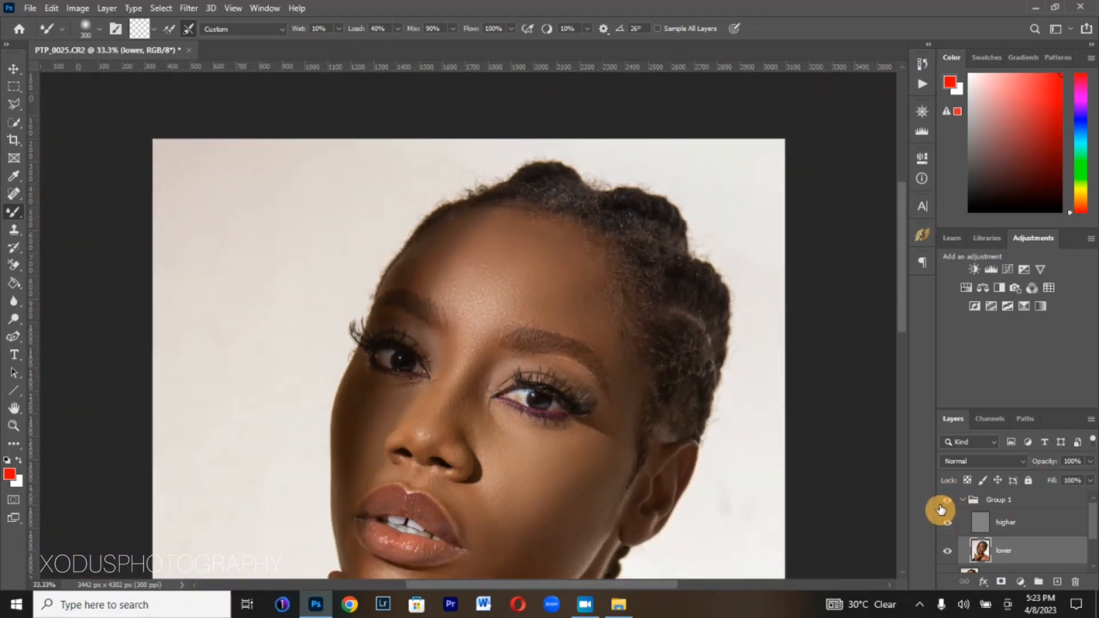
key(ctrl+minus)
key(ctrl+minus)
key(ctrl+plus)
key(ctrl+plus)
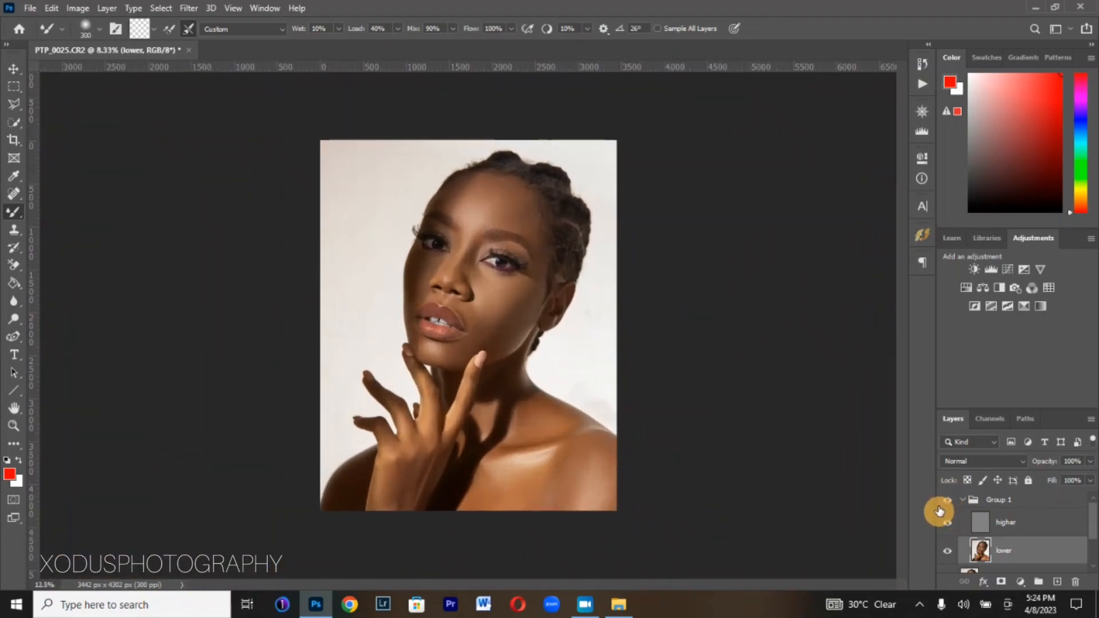